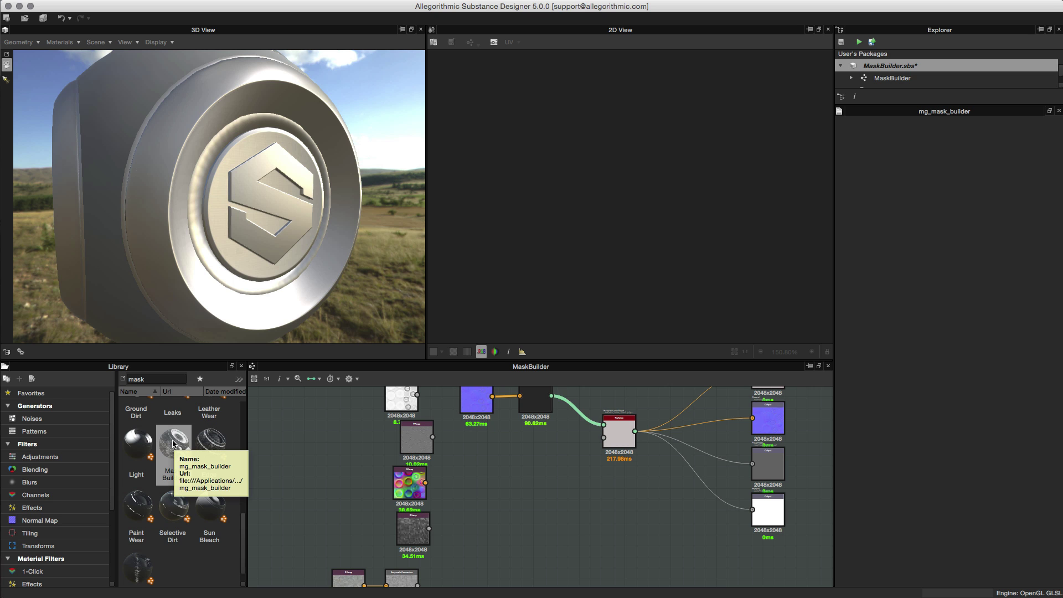
Add a Mask Builder node from the library to the graph, beneath the Base Material node
left_click_drag(173, 443, 535, 480)
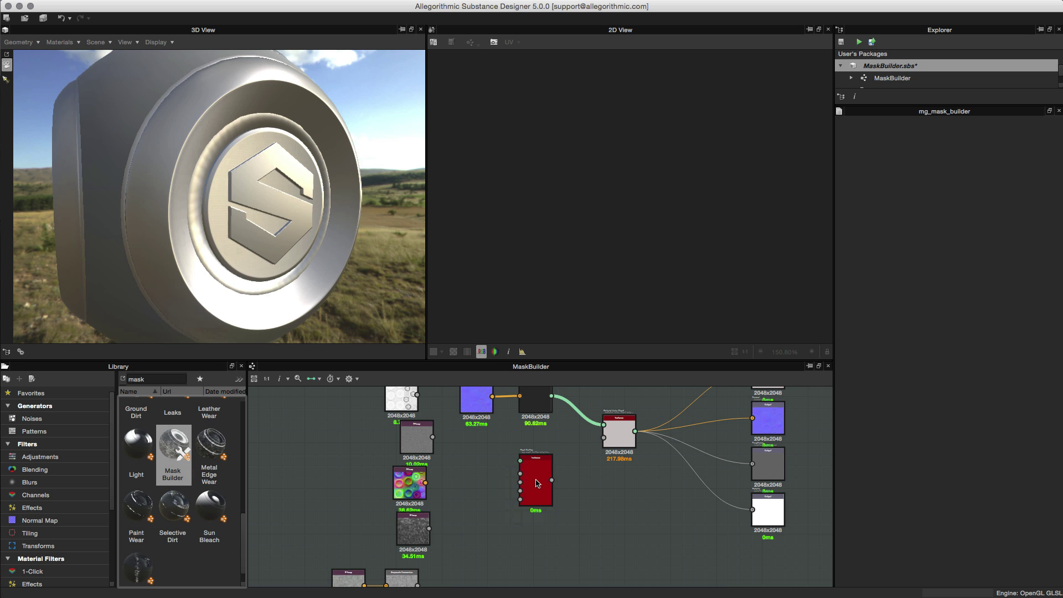
scroll(609, 509, "up", 3)
left_click(525, 496)
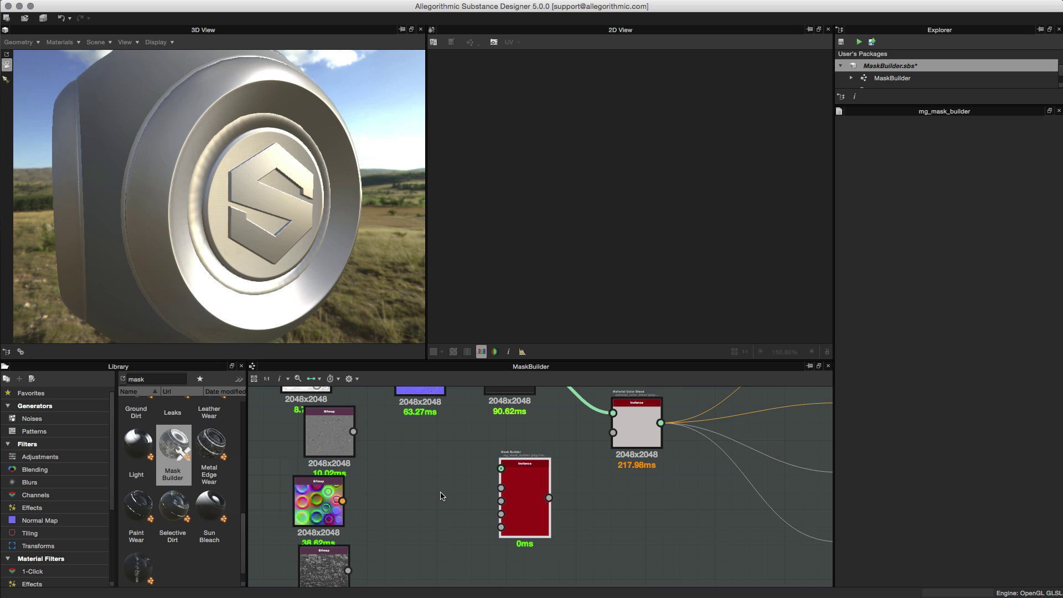
scroll(573, 457, "down", 2)
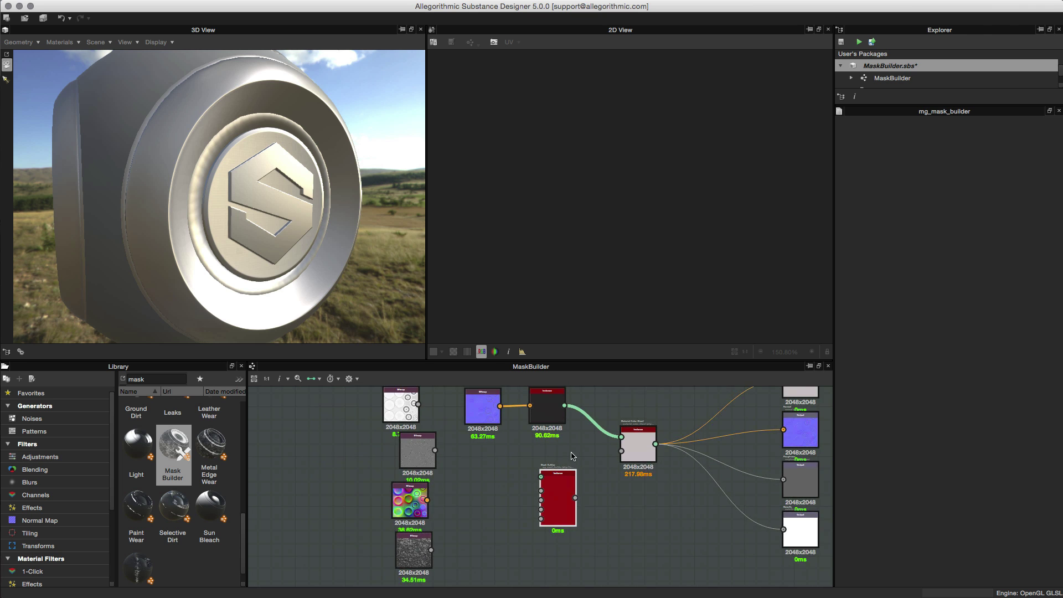
middle_click_drag(573, 457, 559, 484)
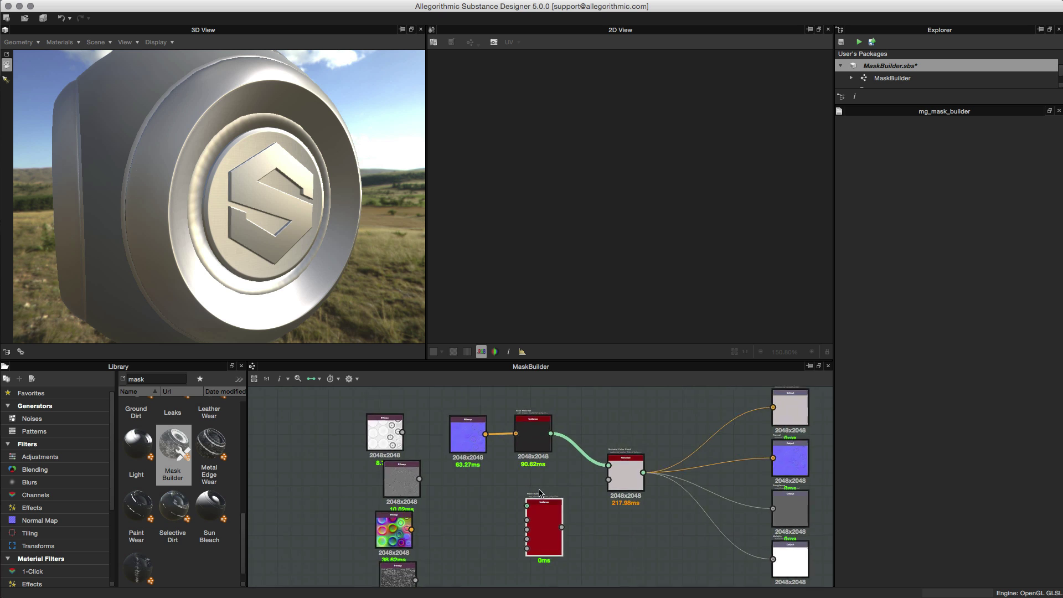
Examine the Base Material node's parameters and preview the normal map bitmap feeding it in the 2D view
scroll(559, 484, "up", 3)
scroll(457, 448, "up", 2)
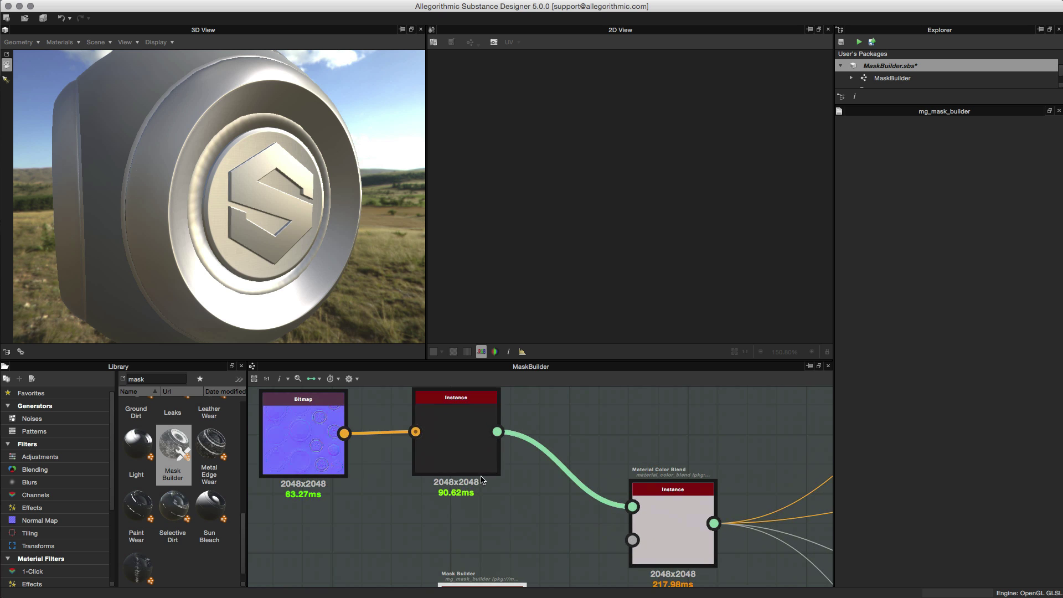
middle_click_drag(456, 446, 464, 476)
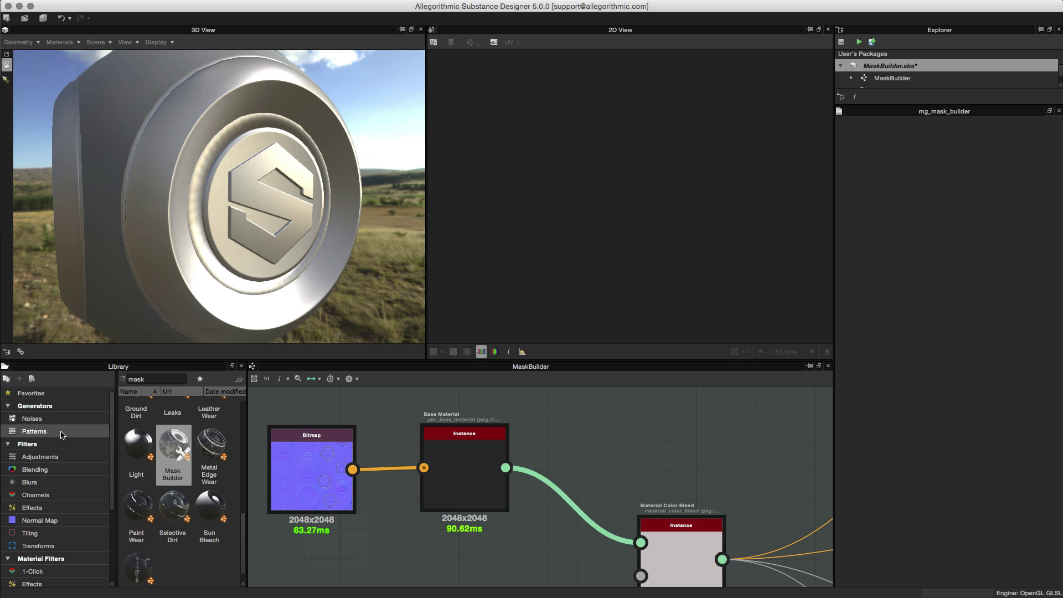
scroll(60, 515, "down", 5)
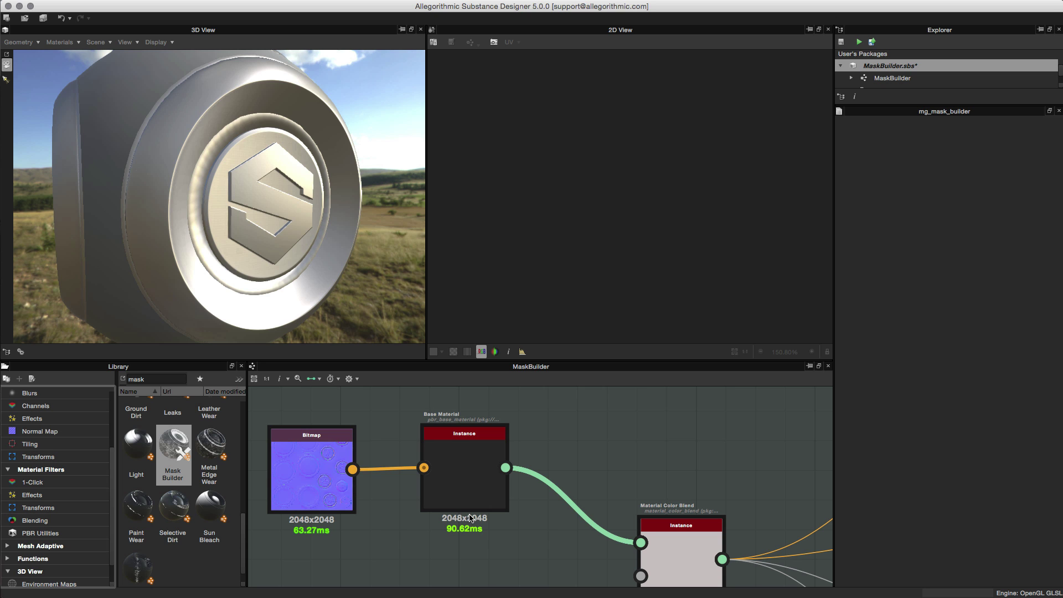
left_click(463, 472)
middle_click_drag(464, 474, 479, 463)
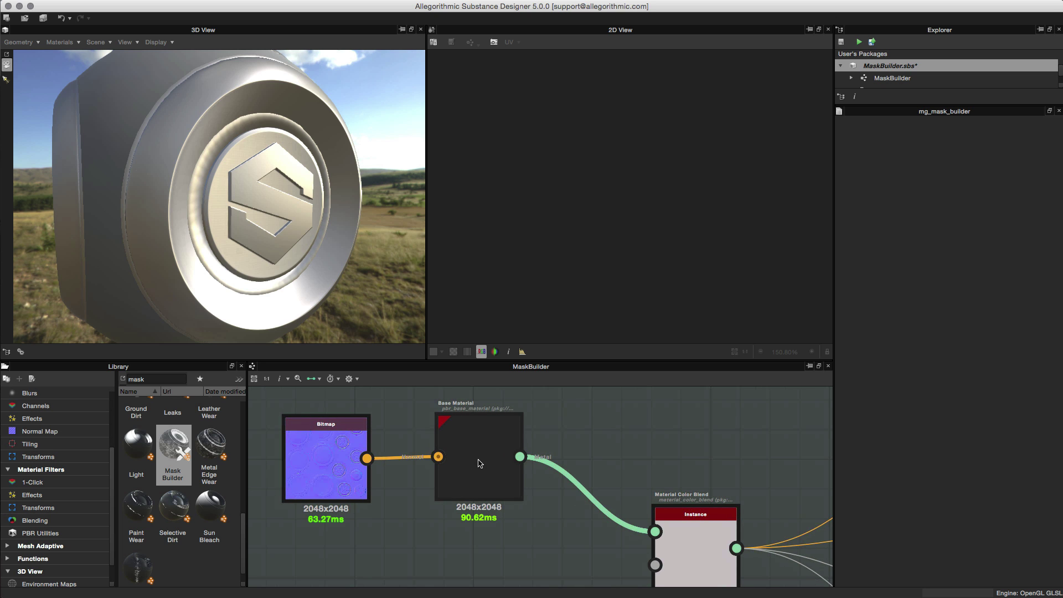
double_click(483, 463)
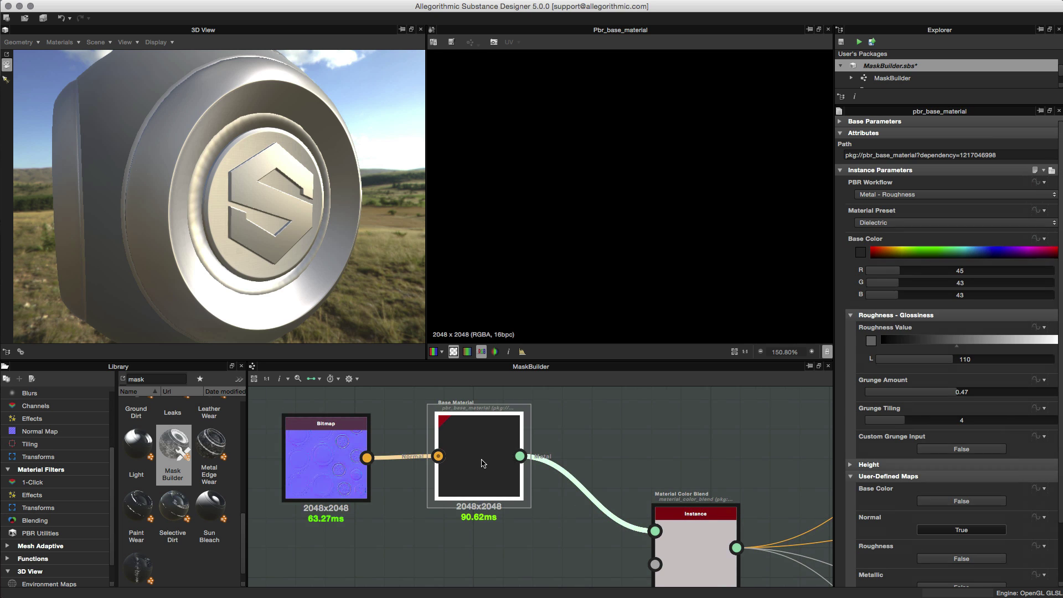
double_click(327, 460)
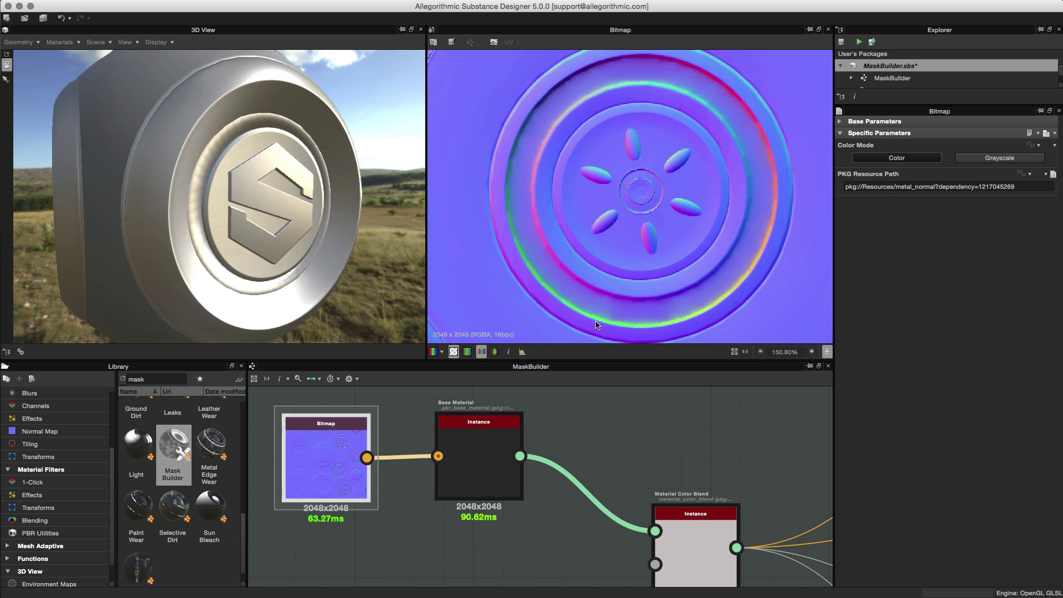
left_click(487, 440)
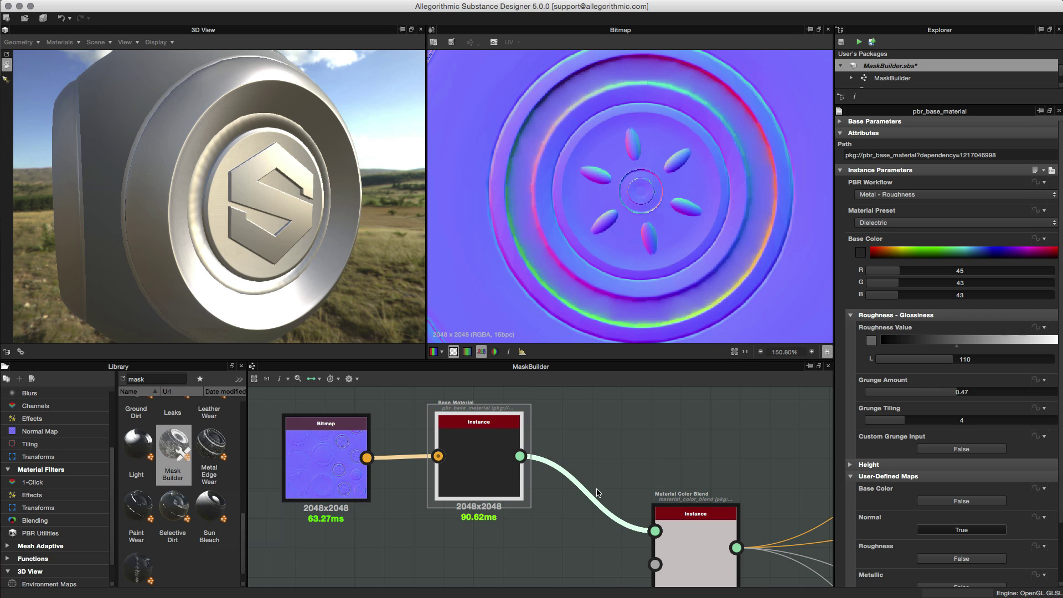
Review the Material Color Blend node's enabled channels, base color and normal settings
scroll(574, 482, "down", 2)
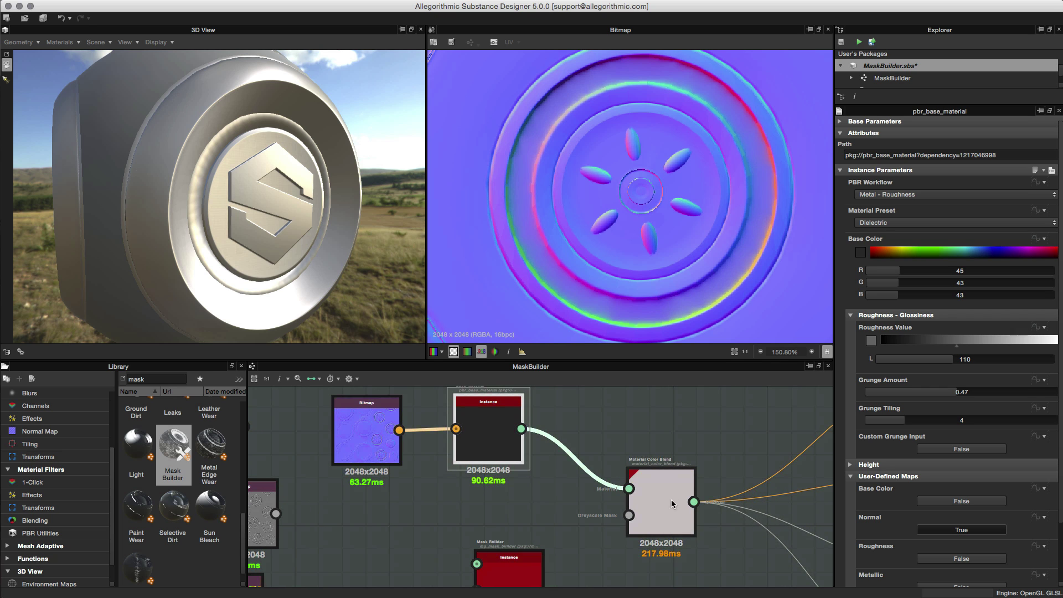
scroll(609, 509, "down", 3)
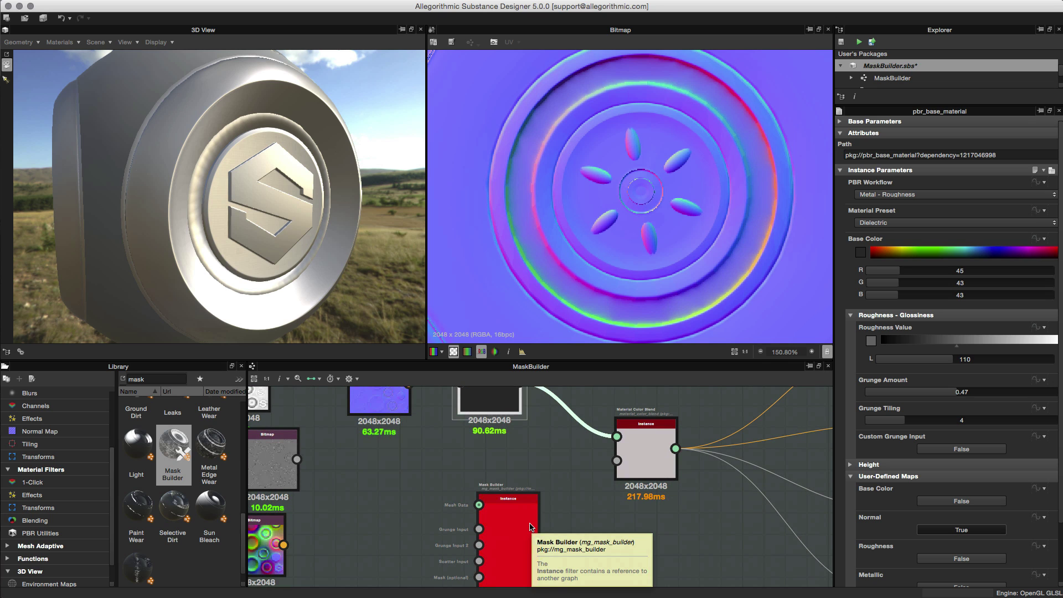
left_click(662, 446)
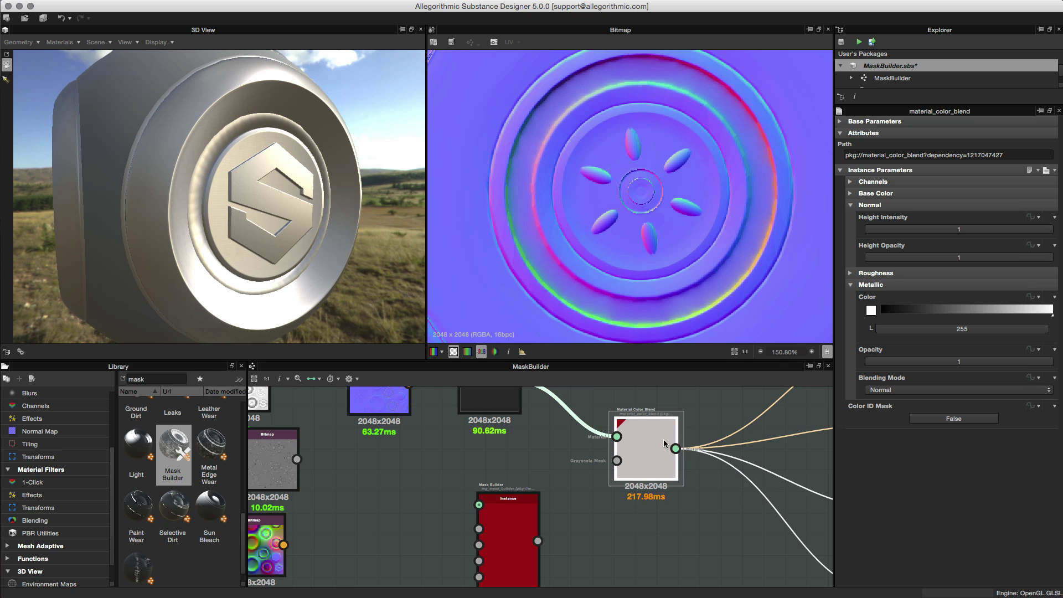
left_click(850, 183)
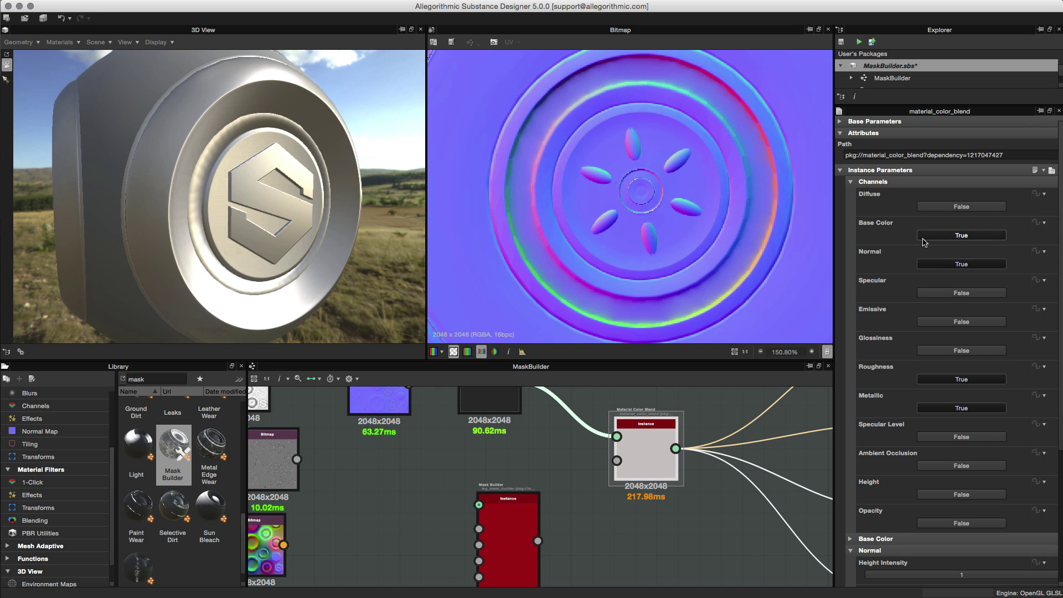
left_click(851, 181)
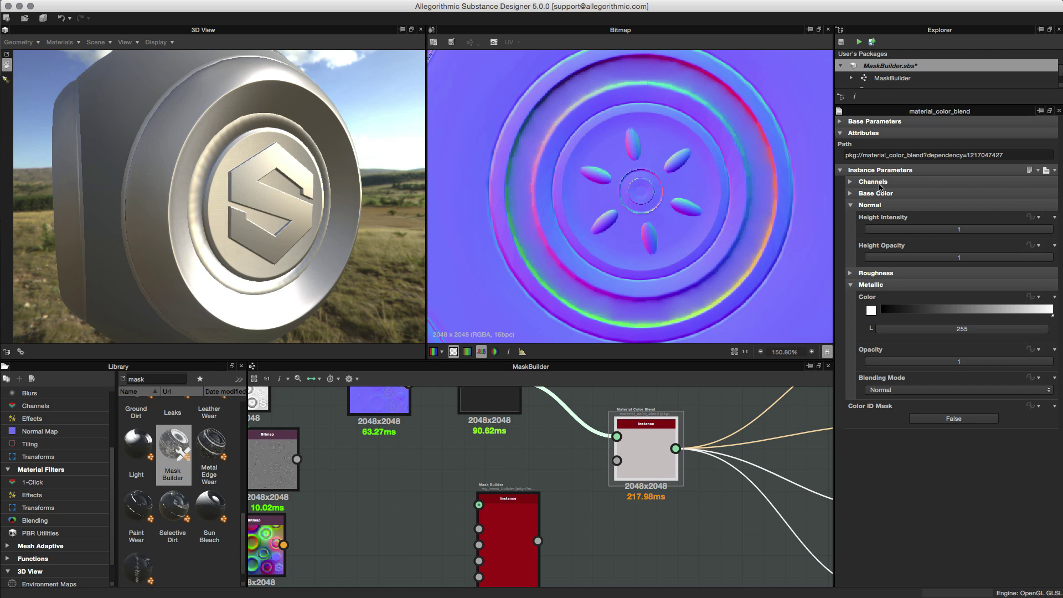
left_click(851, 194)
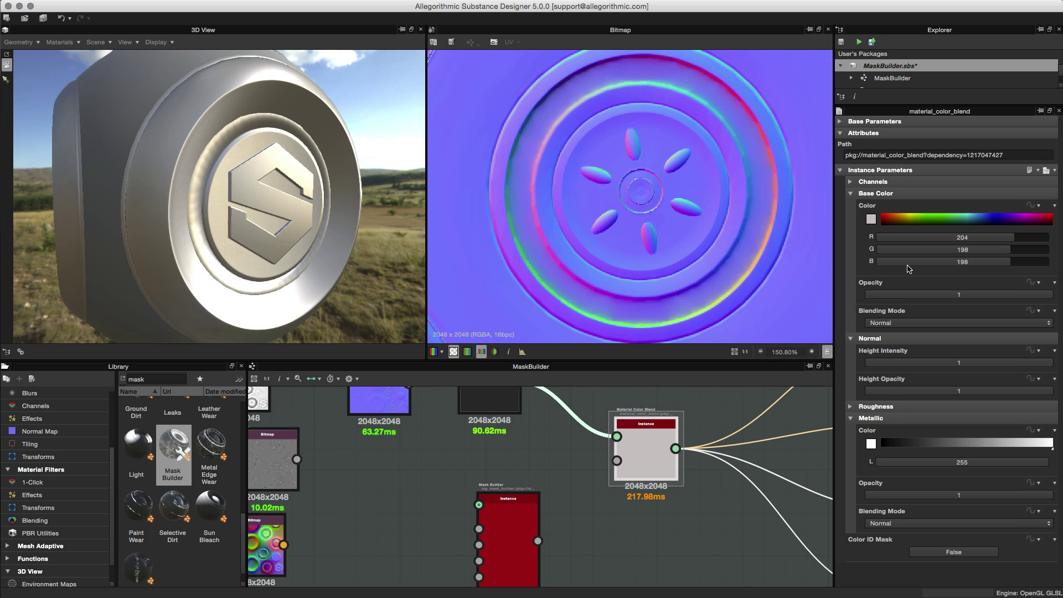
left_click(871, 221)
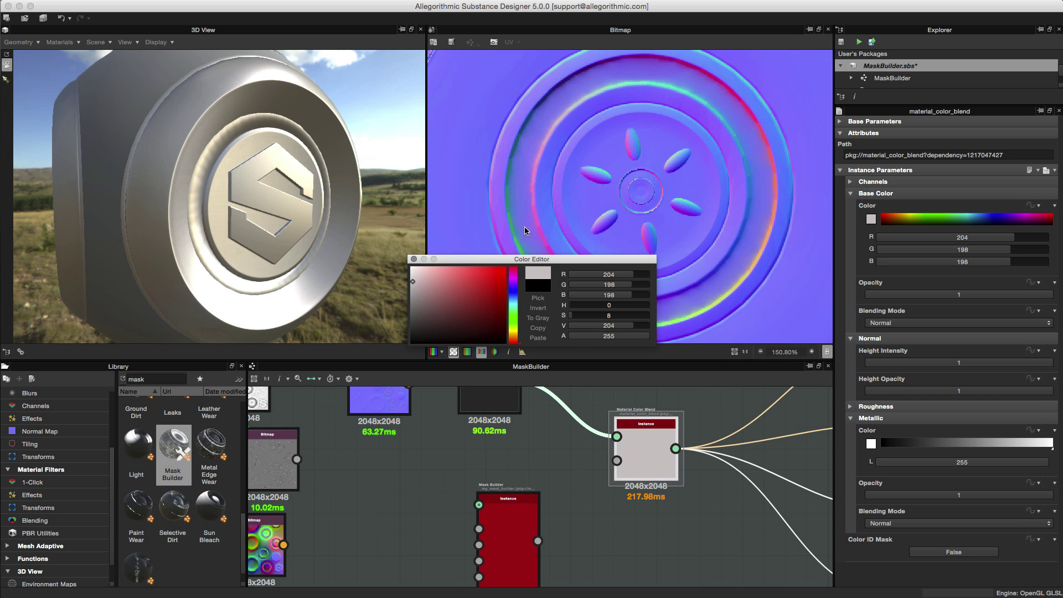
left_click_drag(474, 263, 477, 247)
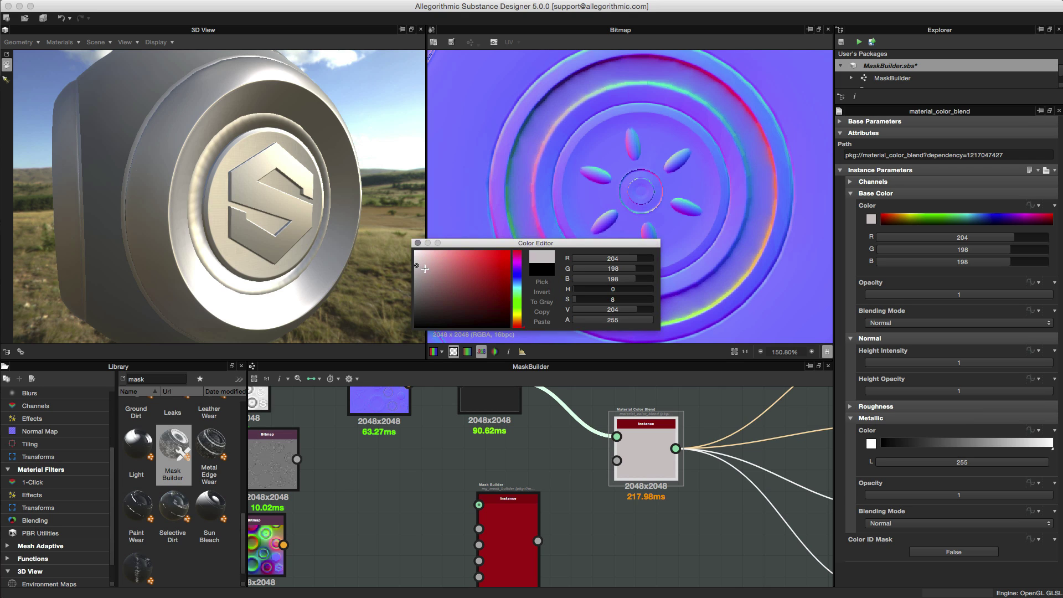
left_click(418, 243)
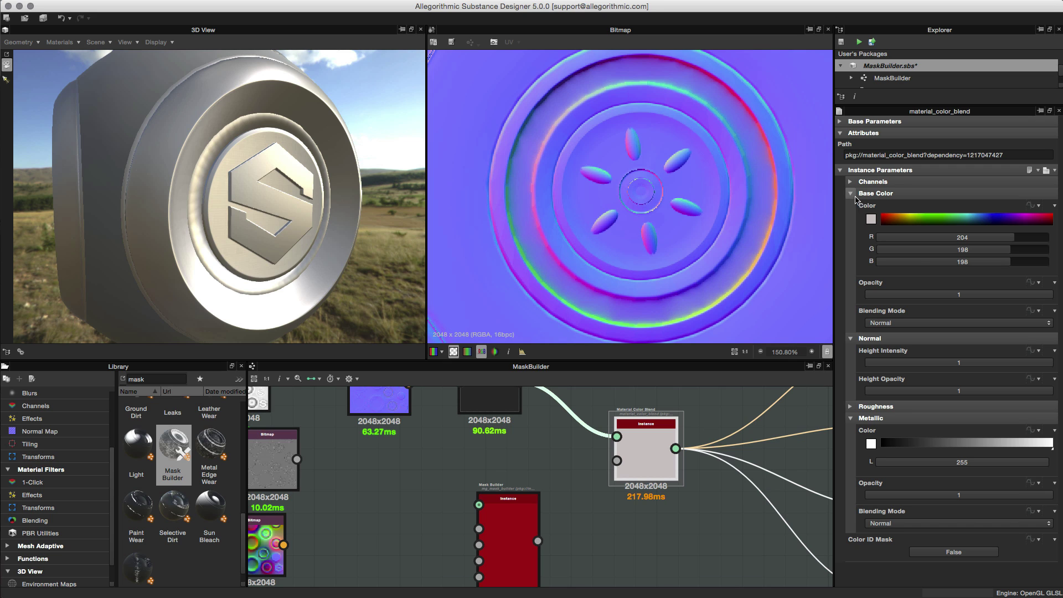
left_click(852, 194)
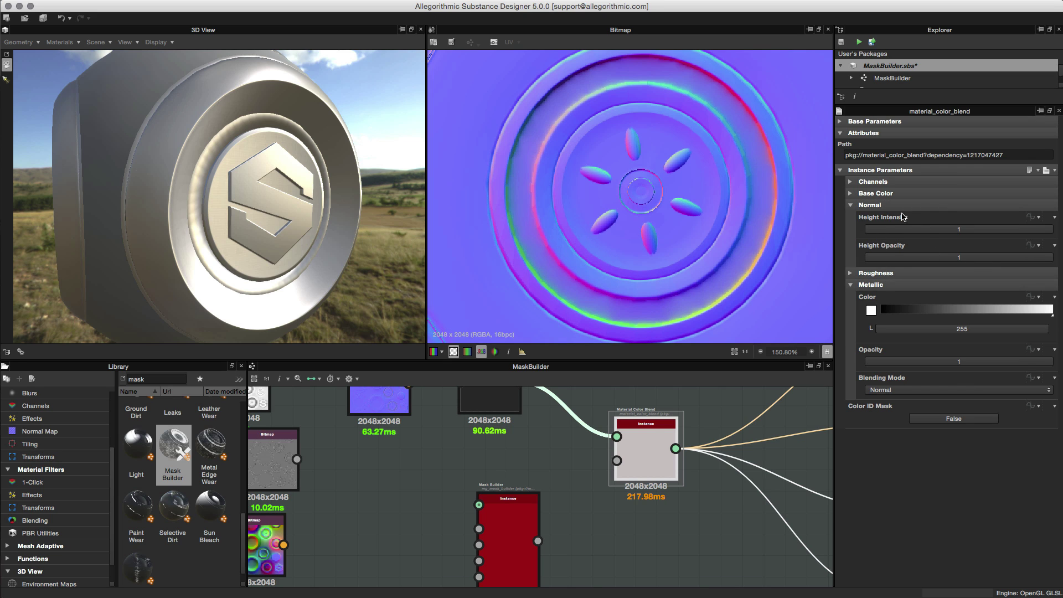
left_click(850, 204)
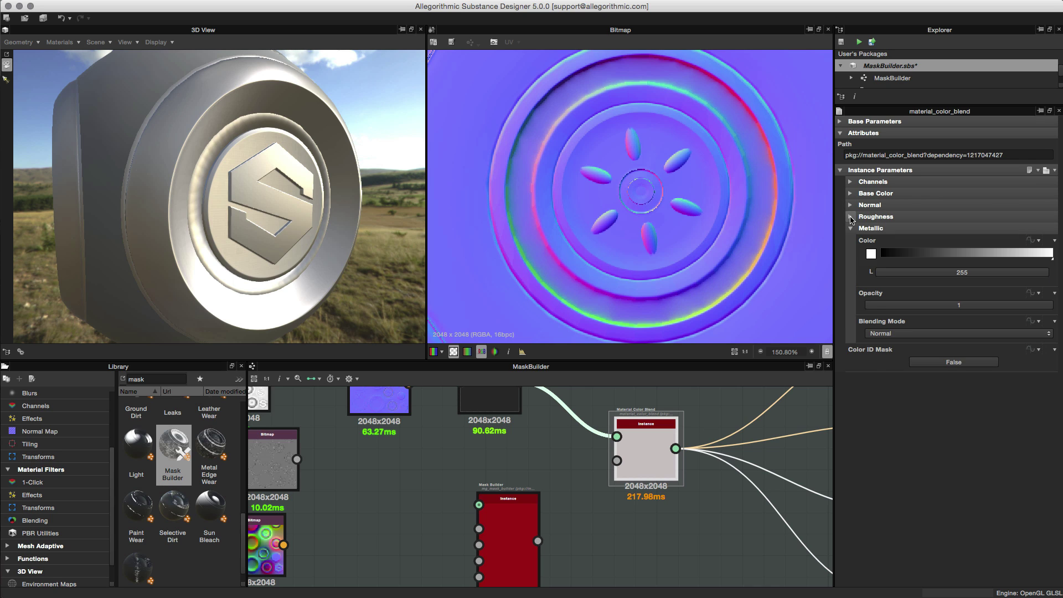
Lower the Material Color Blend node's Roughness color value to 43
left_click(851, 217)
left_click_drag(950, 261, 922, 264)
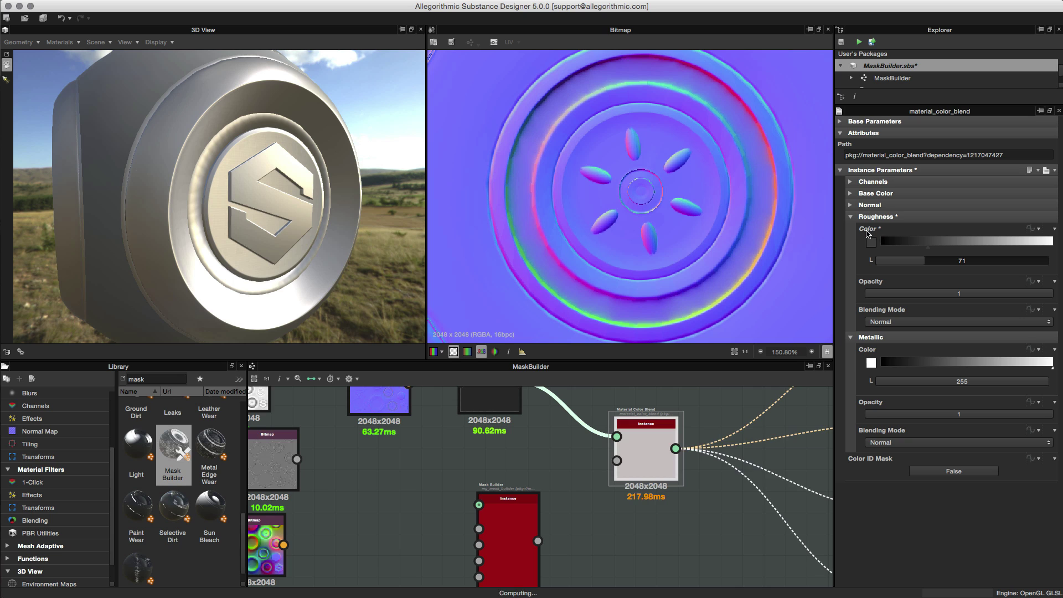
left_click(851, 217)
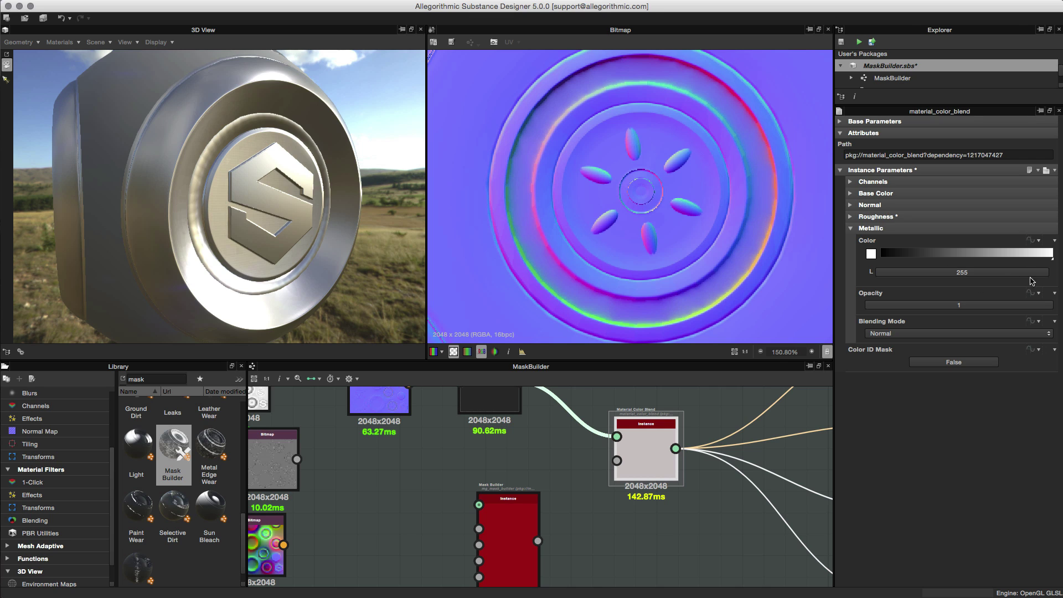
left_click(851, 228)
left_click(851, 217)
left_click_drag(930, 262, 905, 264)
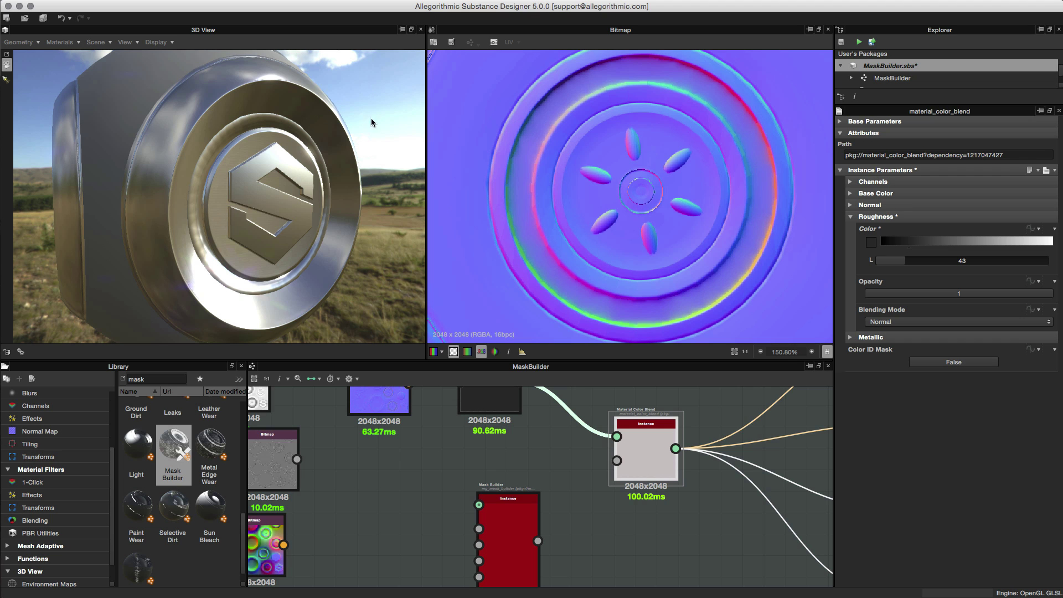
left_click(851, 217)
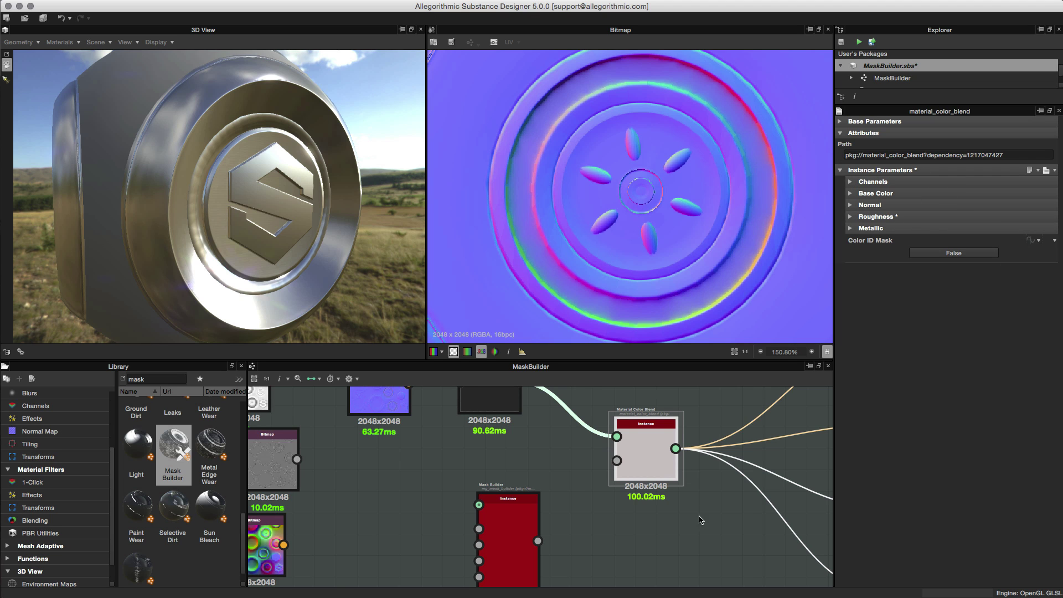
Move the Mask Builder node slightly up and closer to the column of bitmap nodes in the graph
scroll(701, 521, "down", 1)
middle_click_drag(578, 420, 578, 459)
scroll(650, 512, "down", 2)
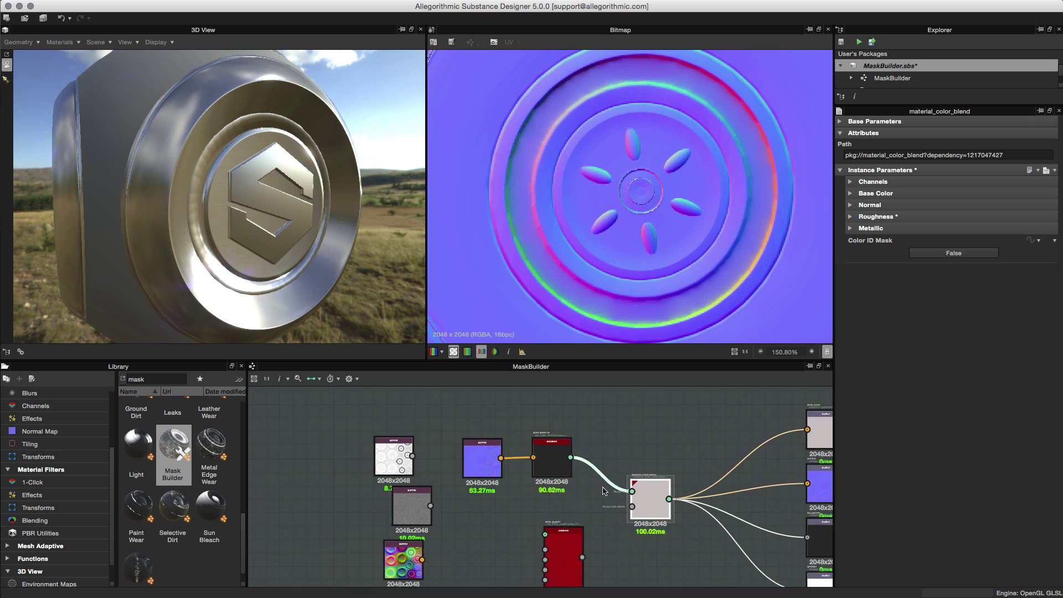
middle_click_drag(650, 512, 633, 477)
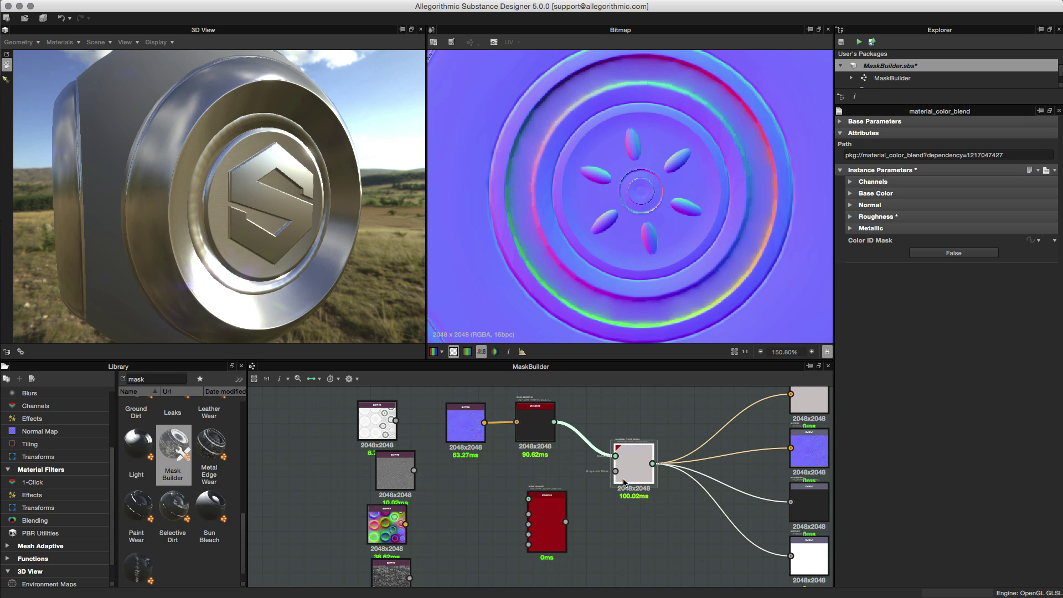
mouse_move(624, 483)
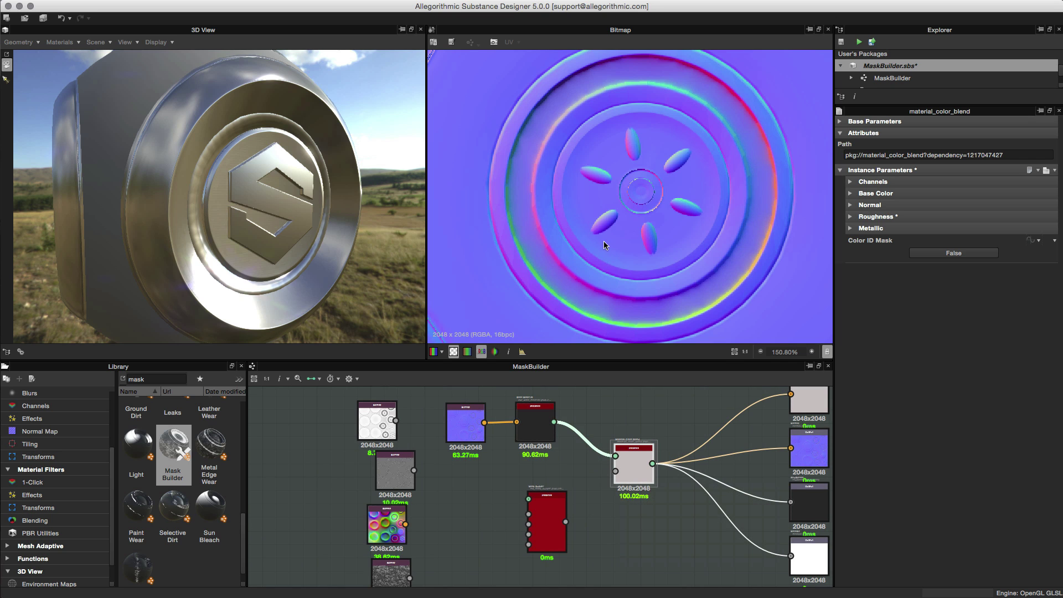
scroll(570, 526, "up", 3)
middle_click_drag(570, 530, 540, 507)
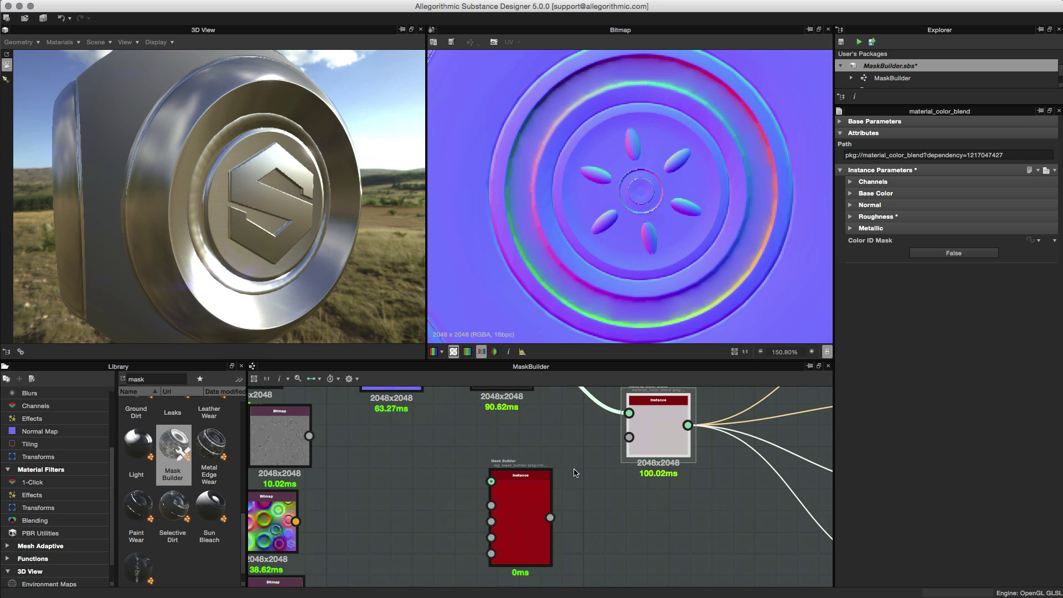
middle_click_drag(573, 468, 598, 444)
left_click_drag(545, 481, 512, 459)
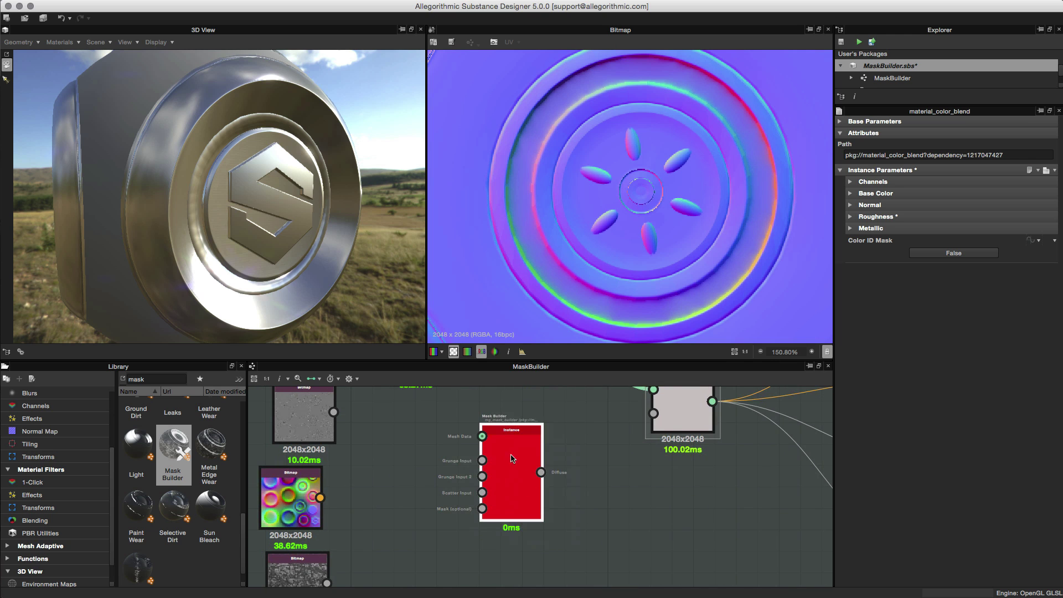
Expand the Mask Builder's mesh data into separate inputs and connect the multicolored bitmap to World Space Normal
scroll(526, 487, "up", 2)
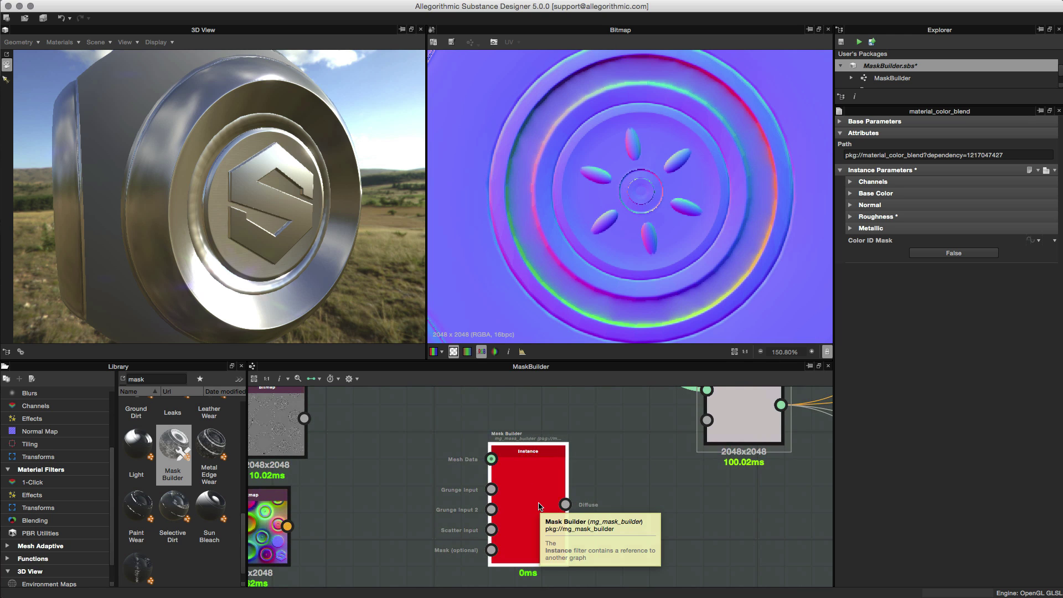
scroll(587, 508, "up", 2)
middle_click_drag(587, 508, 595, 488)
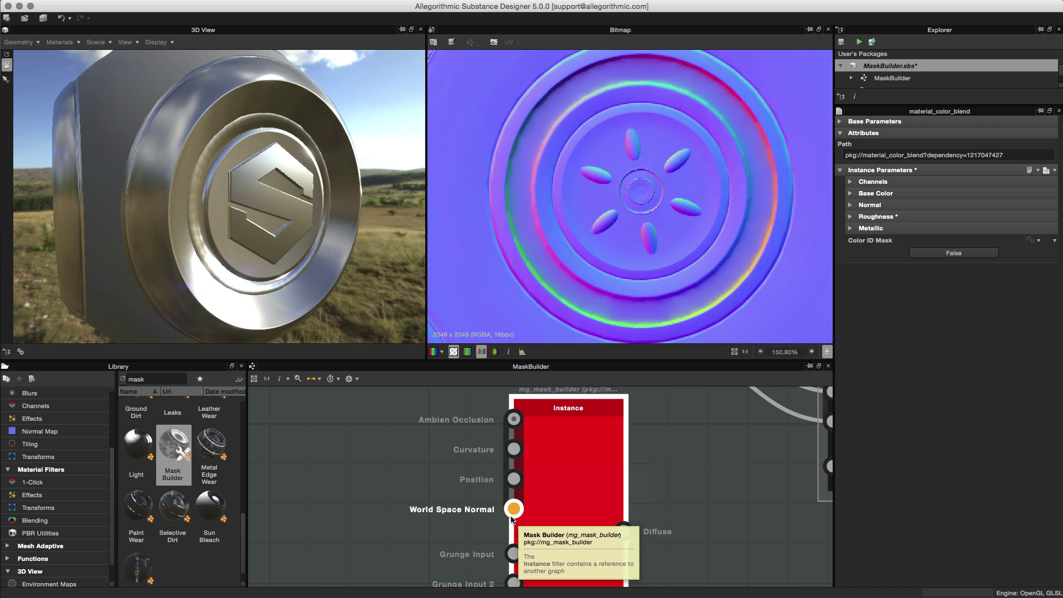
scroll(467, 502, "down", 3)
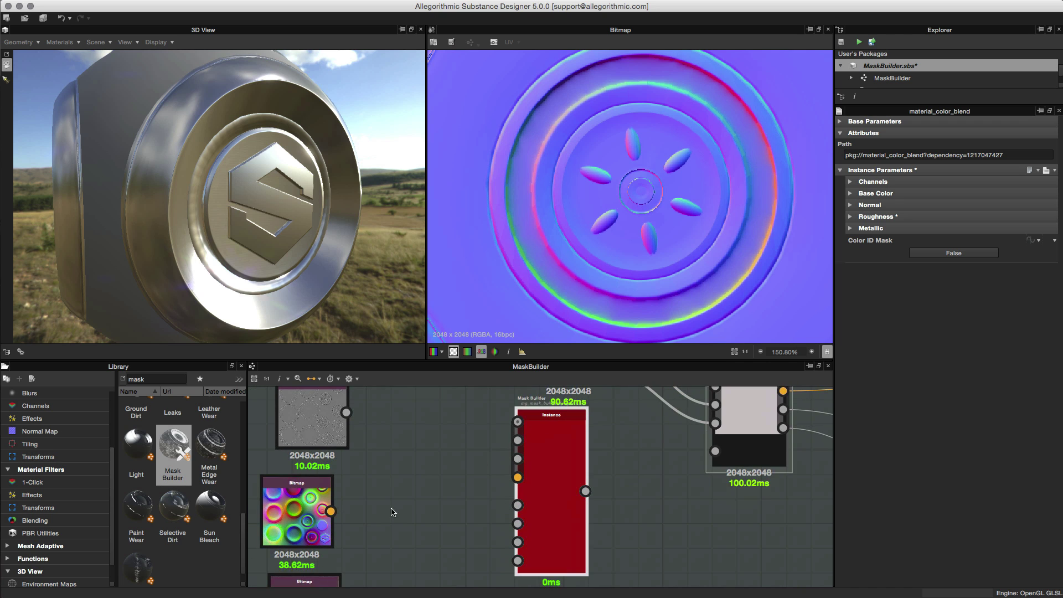
left_click_drag(330, 510, 519, 480)
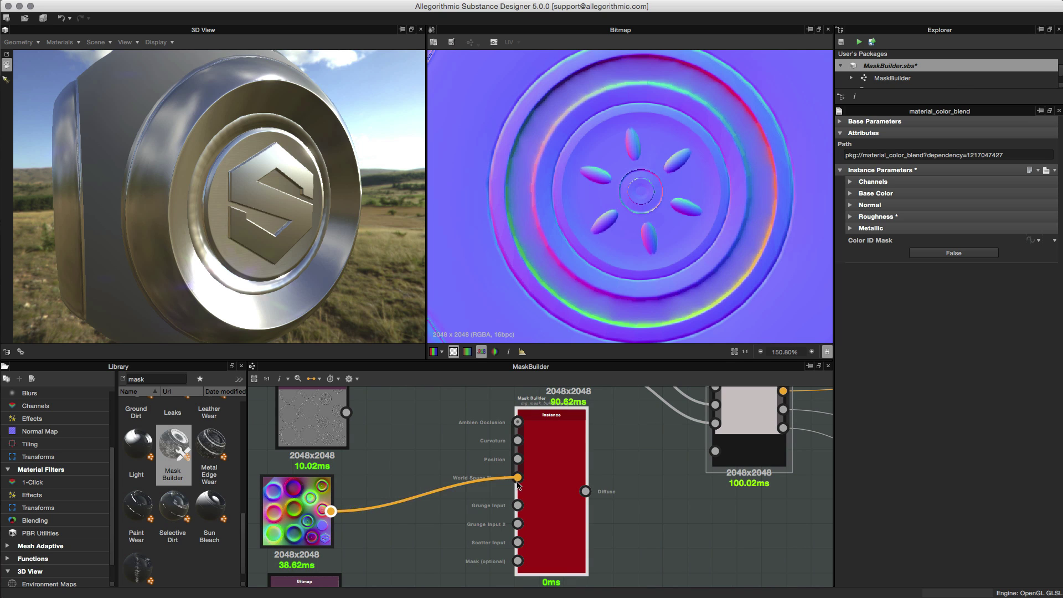
Connect the grey curvature bitmap to the Mask Builder's Curvature input and the white ambient occlusion bitmap to its Ambient Occlusion input
left_click(478, 507)
scroll(498, 487, "down", 1)
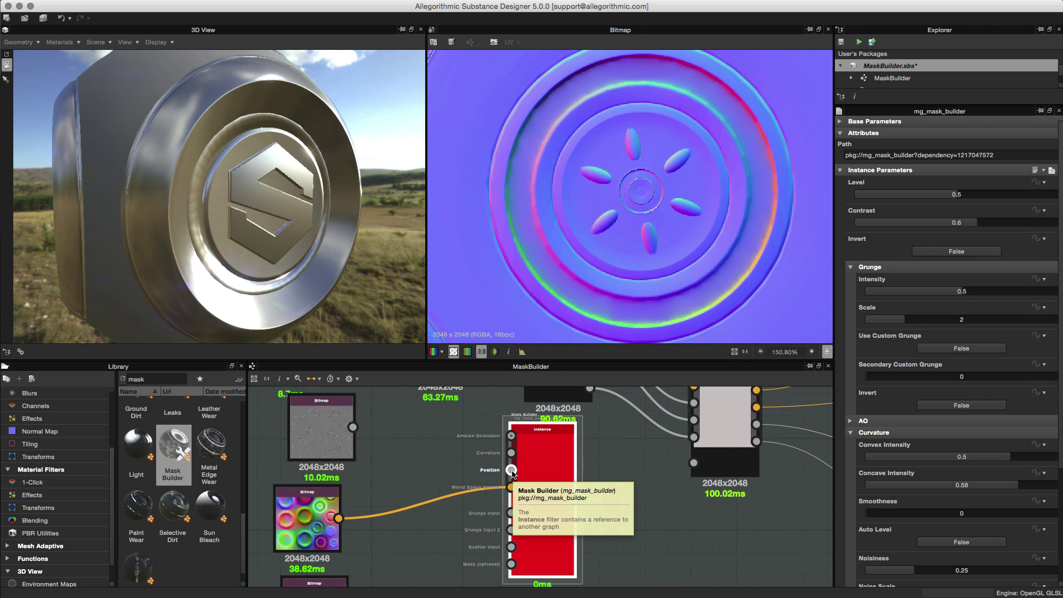
left_click_drag(352, 427, 506, 458)
scroll(410, 476, "down", 2)
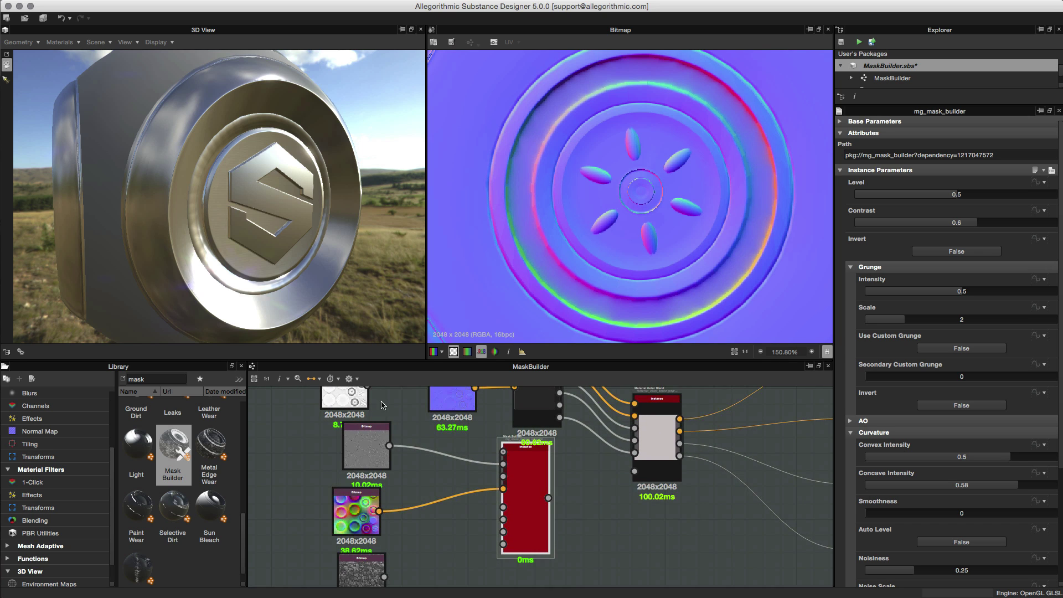
middle_click_drag(408, 435, 390, 456)
left_click_drag(347, 410, 482, 477)
middle_click_drag(488, 507, 498, 443)
scroll(518, 477, "up", 1)
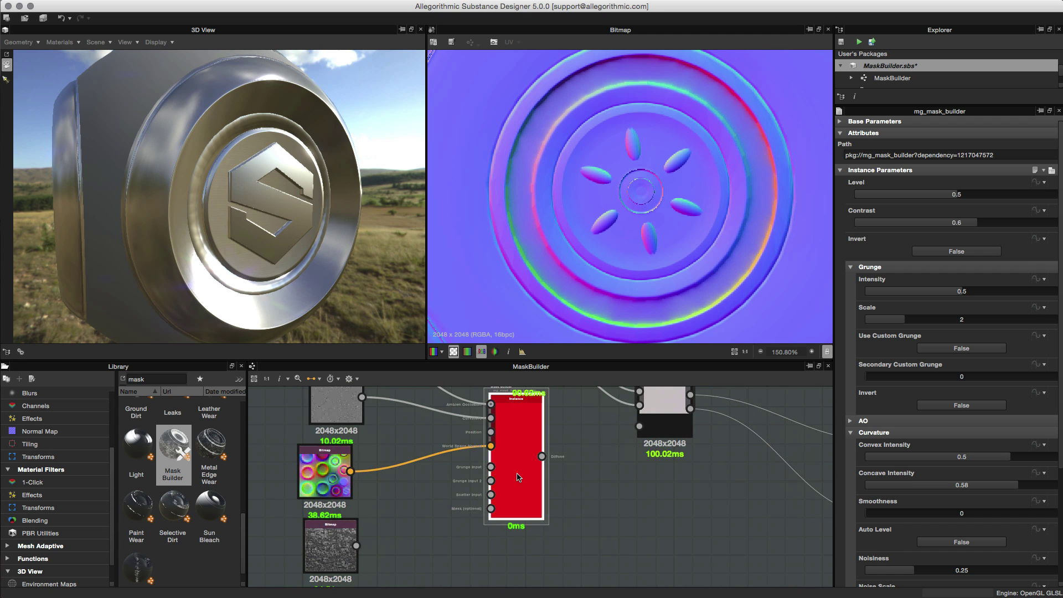
Collapse the Mask Builder's separate mesh map inputs into the single Mesh Data input and shift the node slightly away from the bitmaps
scroll(518, 476, "up", 1)
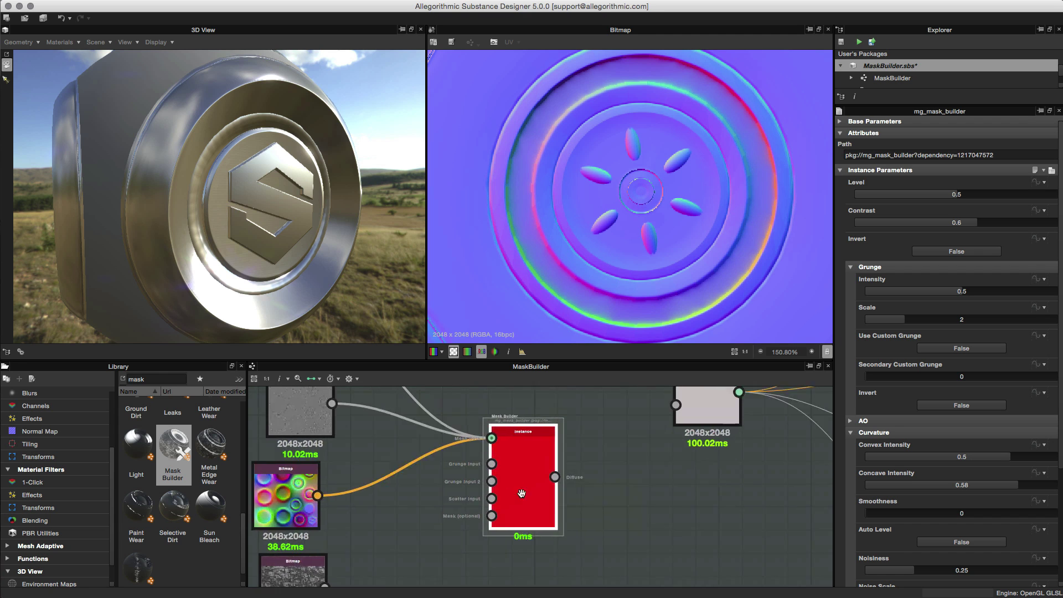
middle_click_drag(518, 476, 583, 517)
left_click_drag(583, 516, 605, 518)
scroll(559, 532, "down", 2)
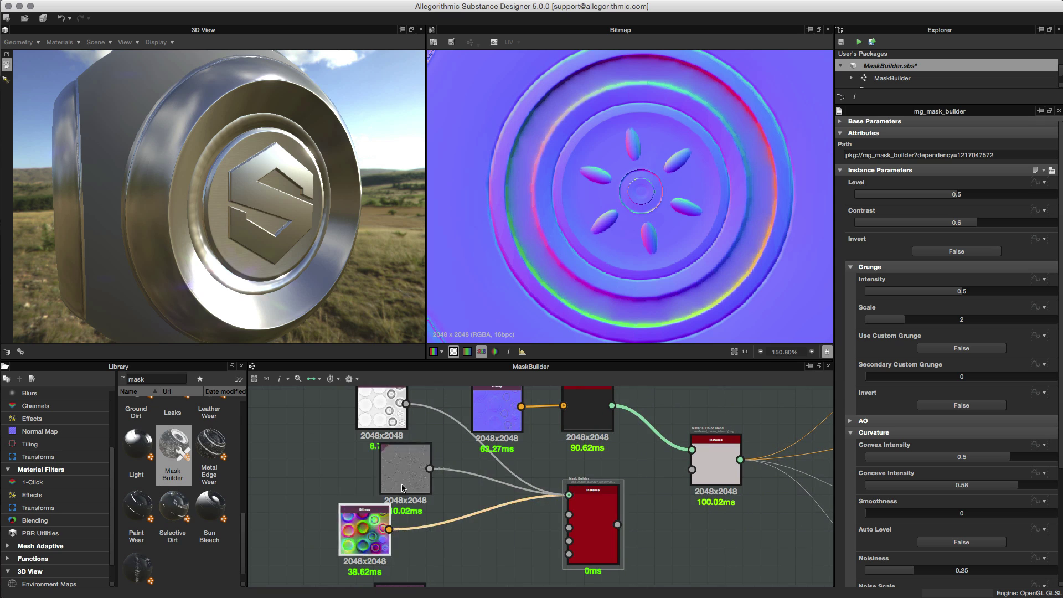
Line up the grey curvature and white ambient occlusion bitmap nodes in a column above the multicolored normal bitmap
left_click_drag(406, 471, 365, 469)
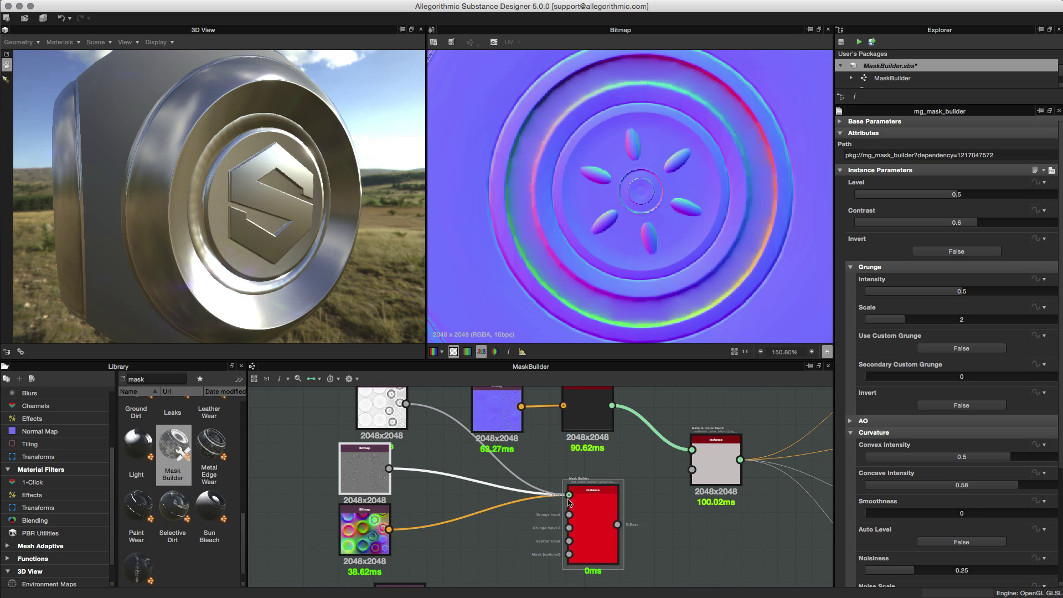
scroll(571, 495, "up", 2)
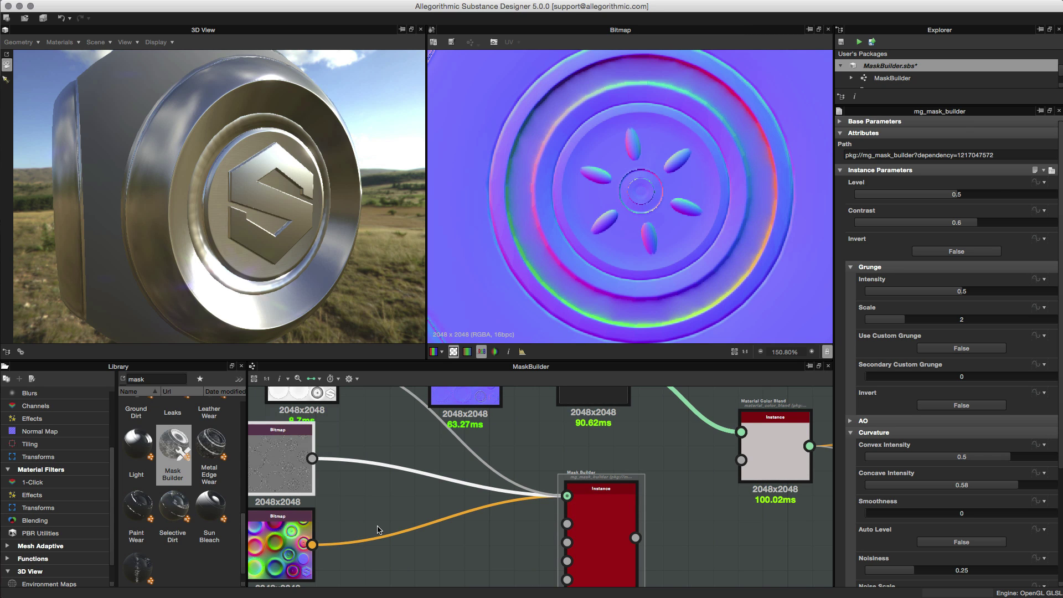
scroll(507, 535, "down", 2)
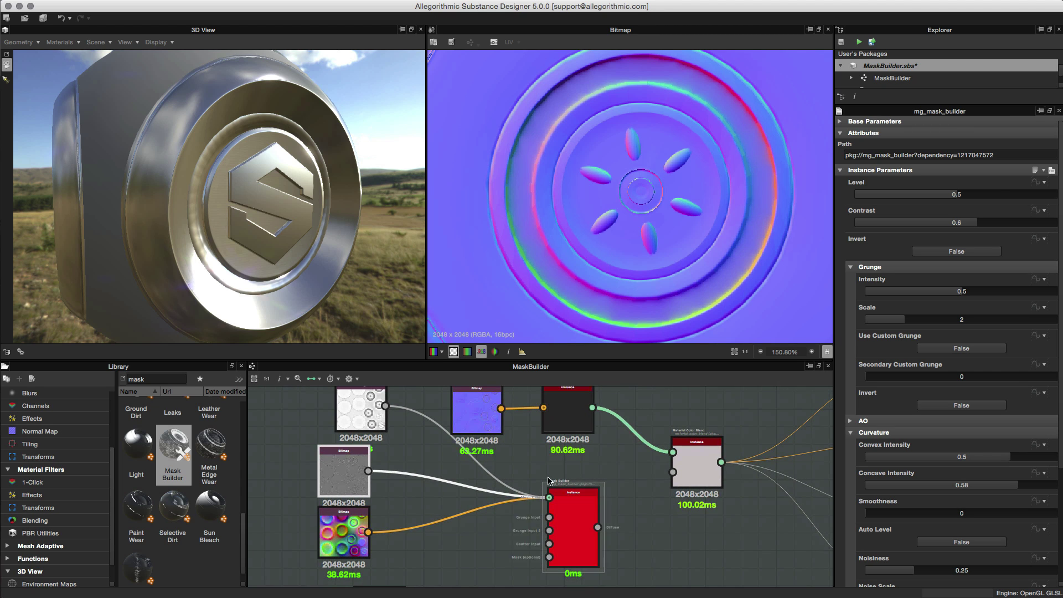
left_click_drag(347, 411, 330, 405)
left_click_drag(344, 472, 344, 466)
Connect the Mask Builder output to the Material Color Blend's grayscale mask input and show the blended base color in the 2D view
scroll(595, 498, "up", 3)
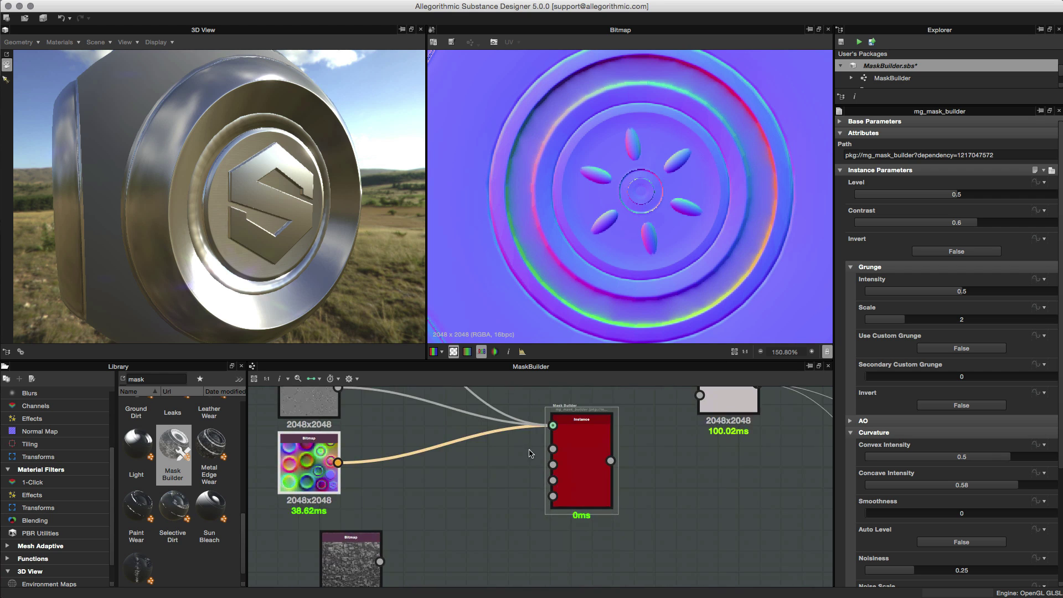
scroll(595, 497, "down", 3)
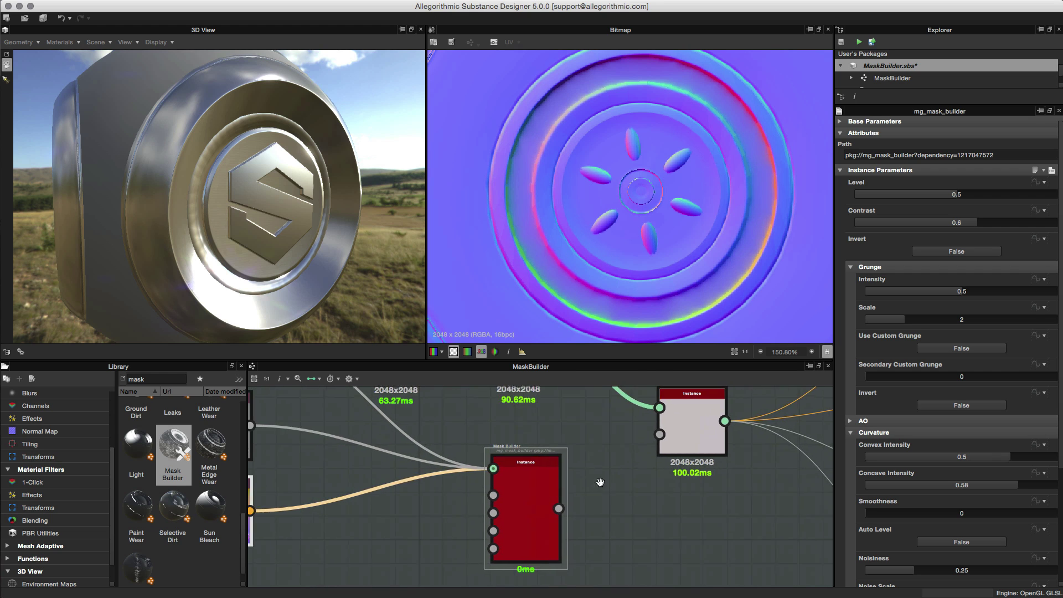
left_click_drag(514, 497, 660, 439)
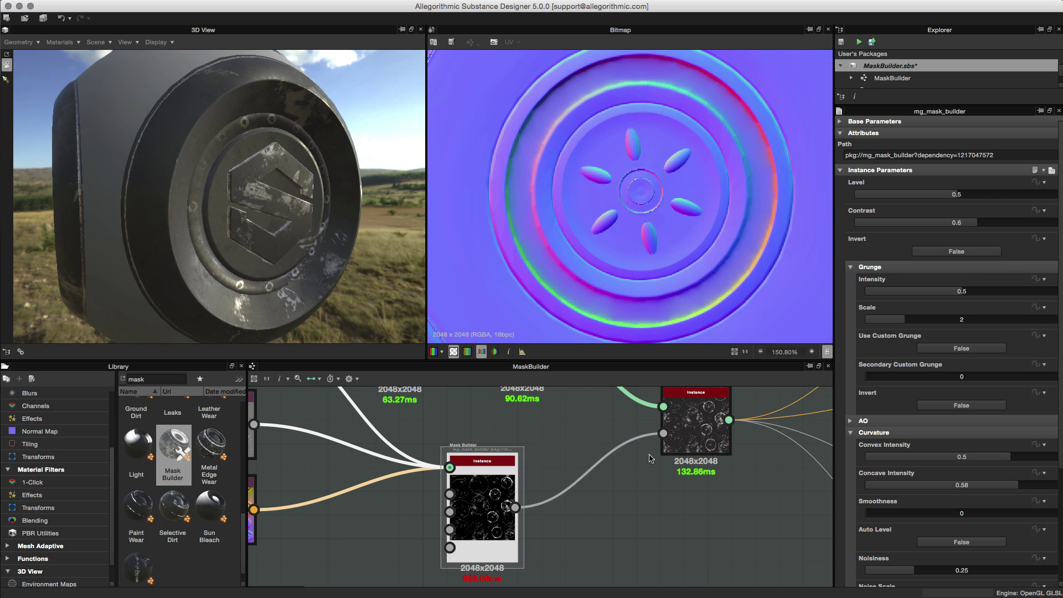
double_click(697, 426)
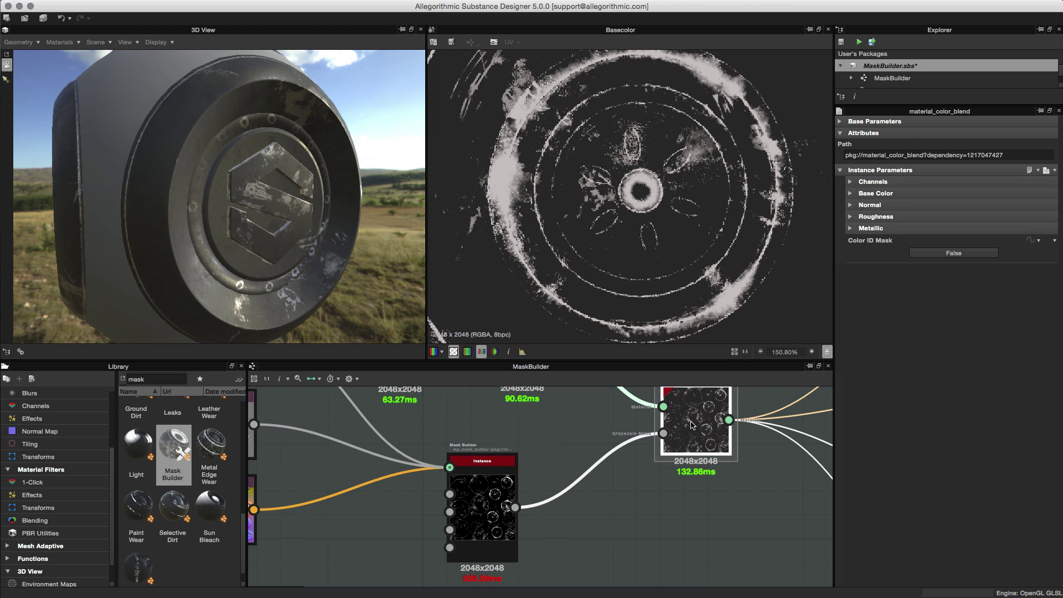
Examine the metal wear on the blended base color, the 3D model and the connected nodes in the graph
scroll(676, 205, "down", 5)
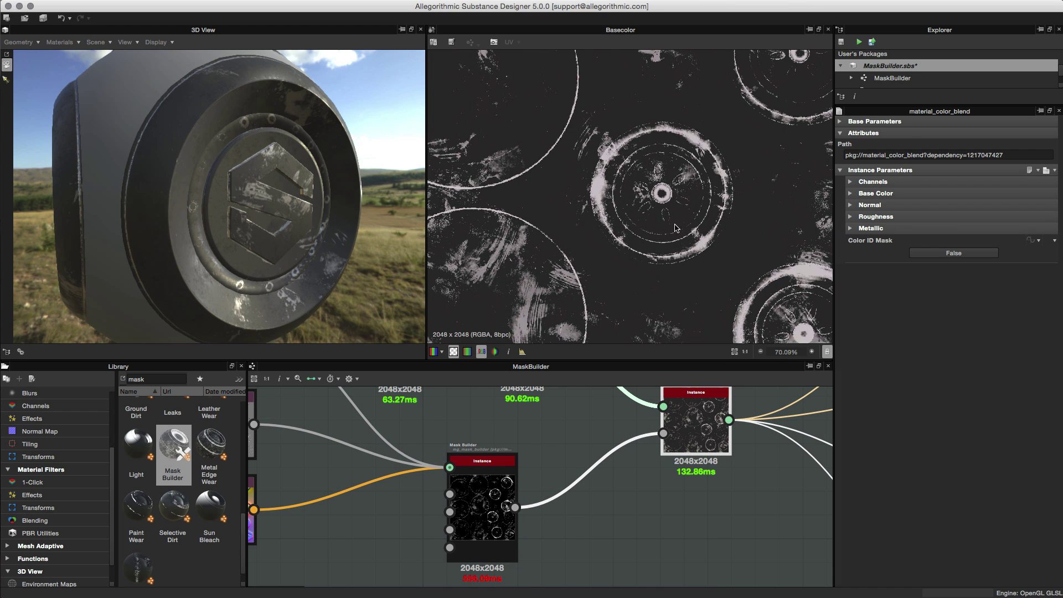
scroll(677, 224, "up", 2)
middle_click_drag(519, 424, 524, 540)
scroll(724, 220, "up", 1)
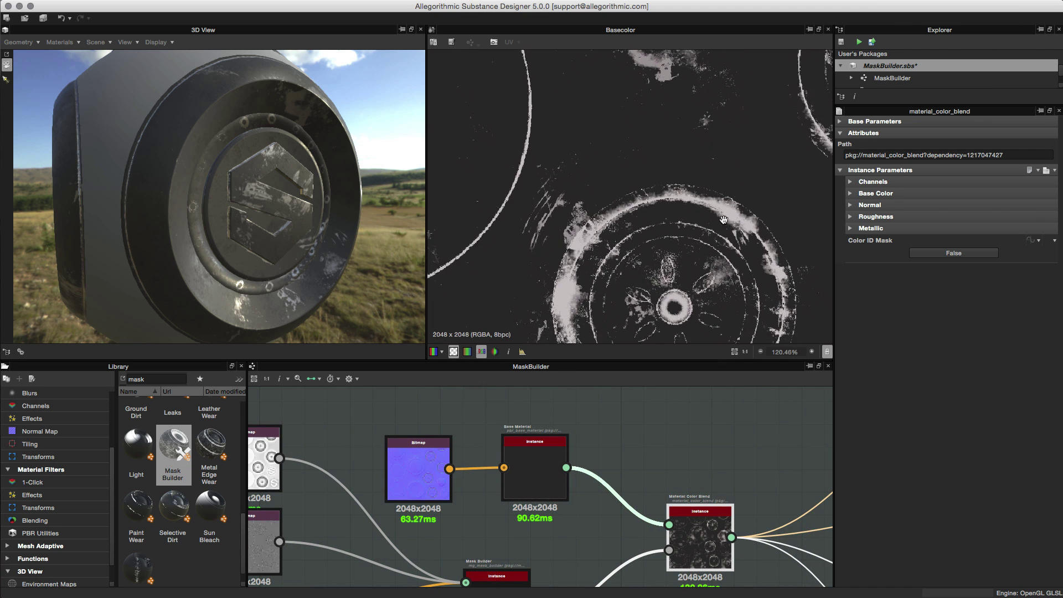
scroll(724, 220, "up", 2)
middle_click_drag(724, 220, 662, 148)
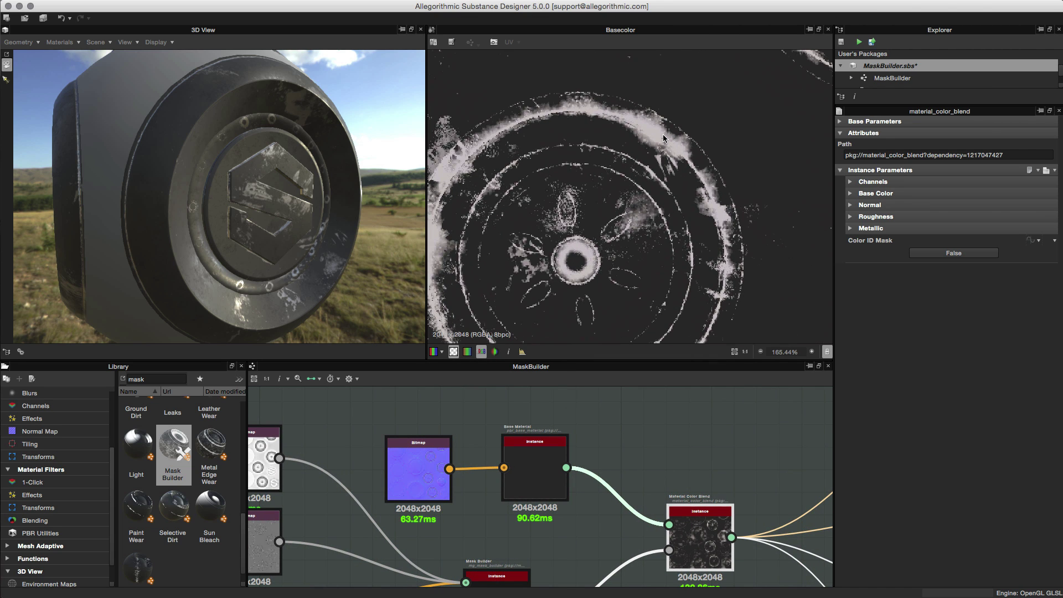
middle_click_drag(632, 491, 670, 311)
scroll(496, 466, "up", 2)
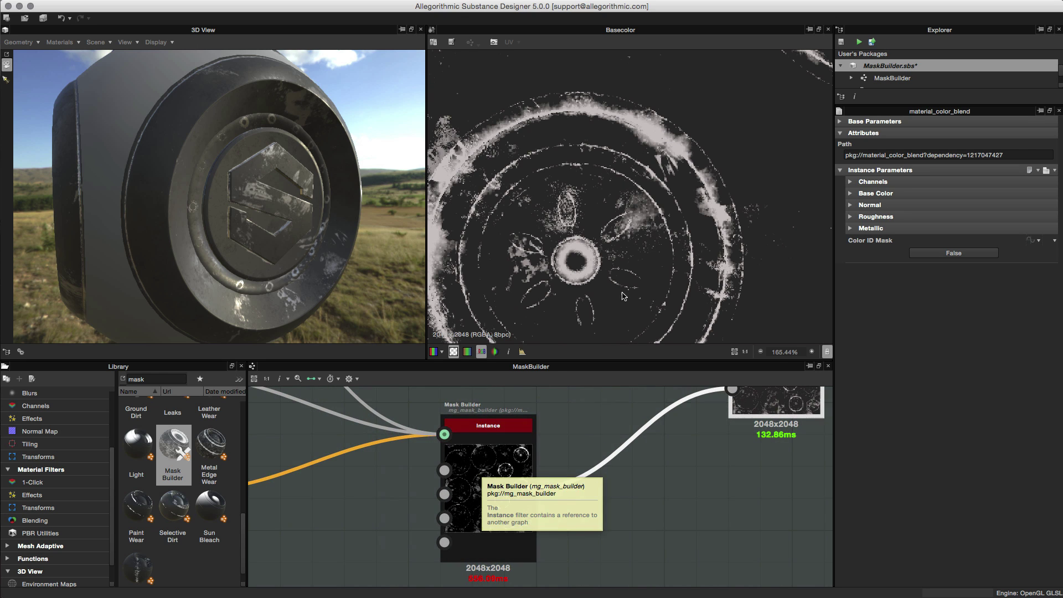
scroll(659, 202, "down", 2)
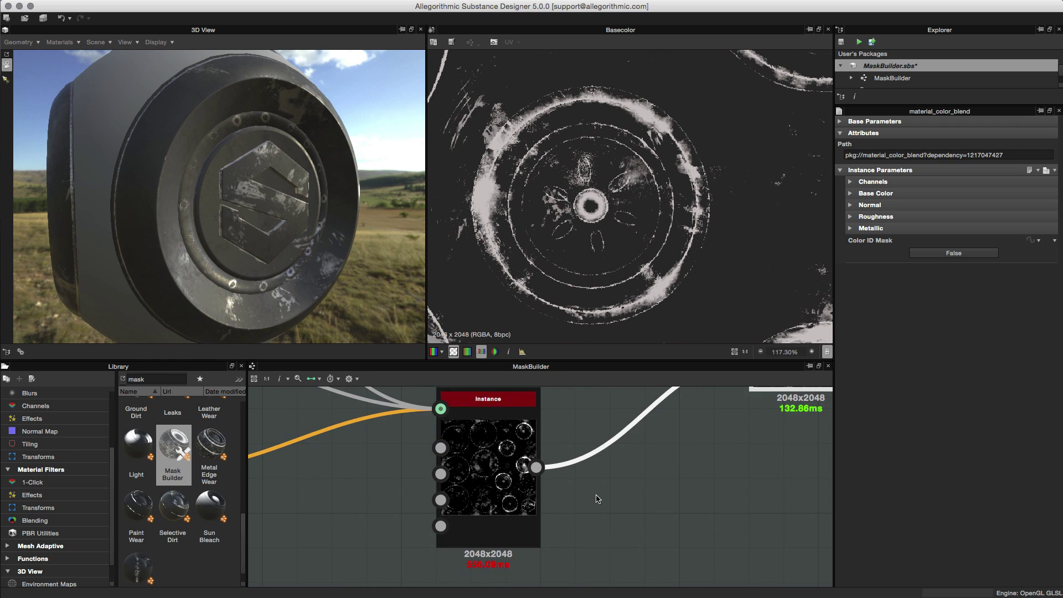
Collapse the Curvature settings of the Mask Builder node and set Use Custom Grunge to True
scroll(499, 482, "up", 1)
left_click(508, 488)
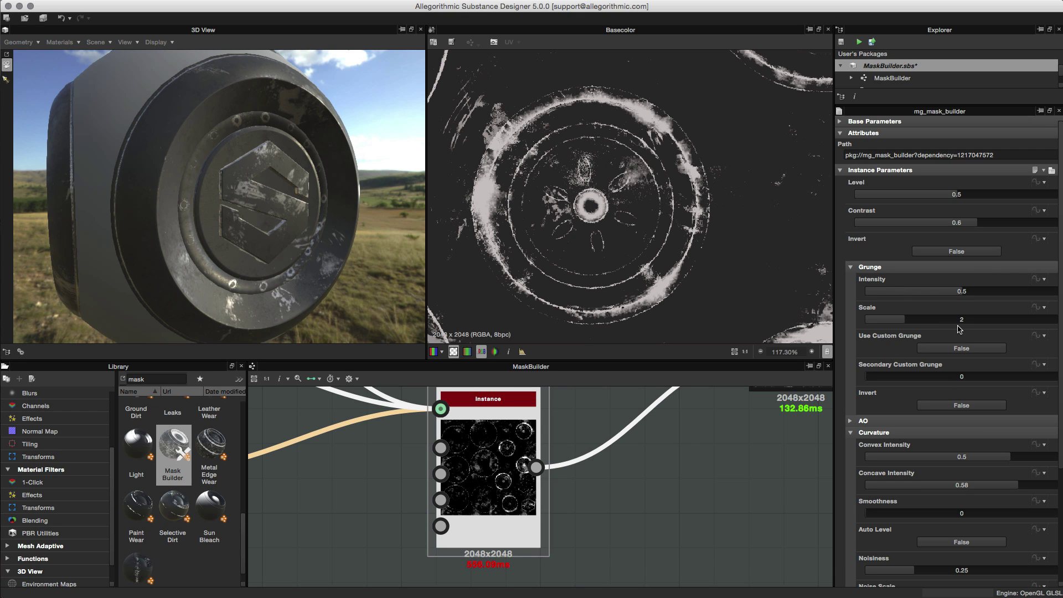
left_click(852, 433)
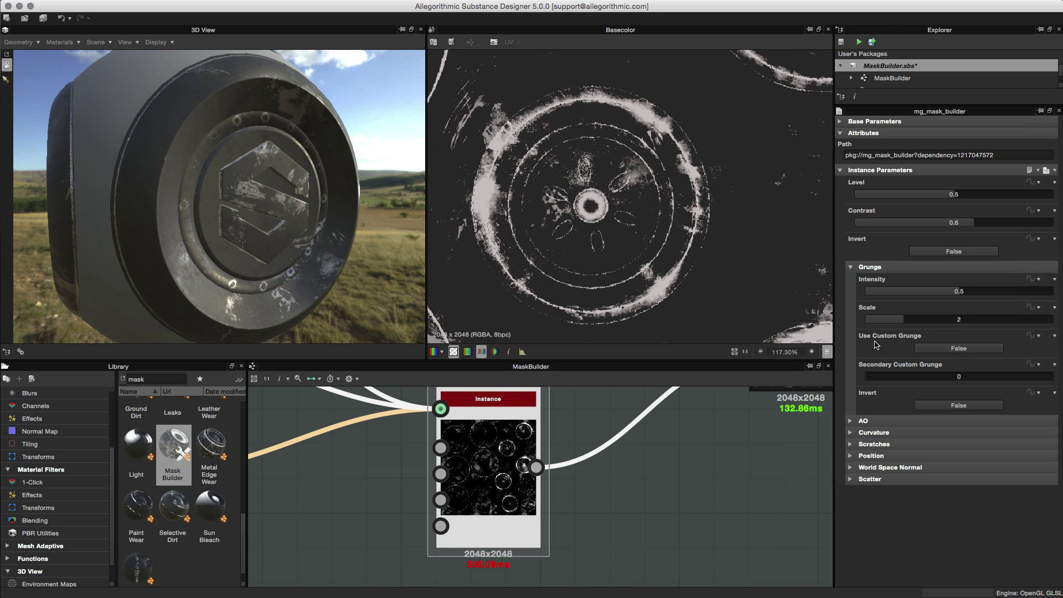
left_click(960, 348)
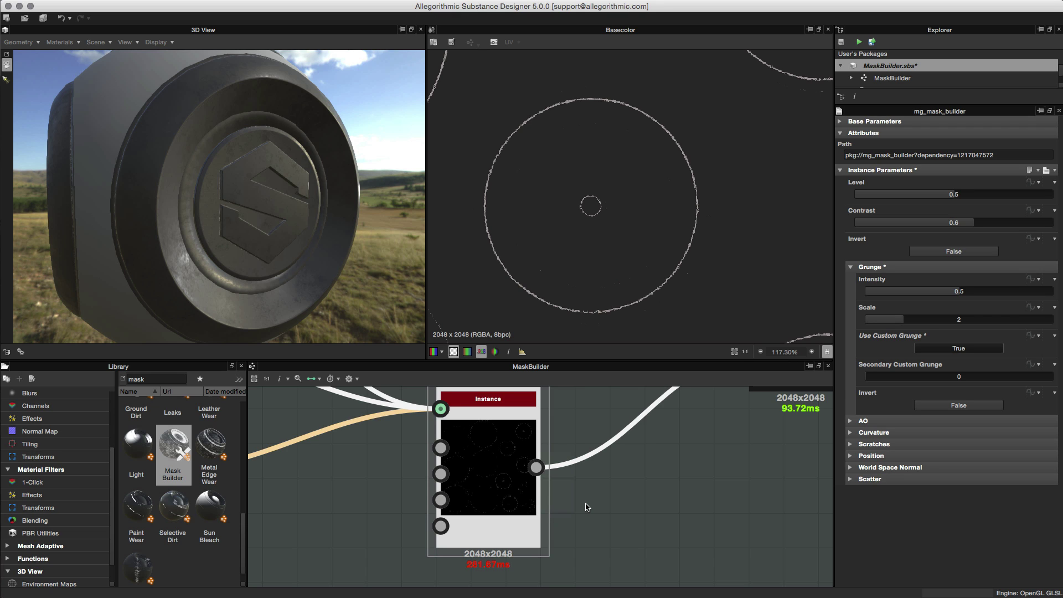
Move the dark grunge_02 bitmap beside the Mask Builder and connect it to the Grunge Input
scroll(708, 196, "down", 5)
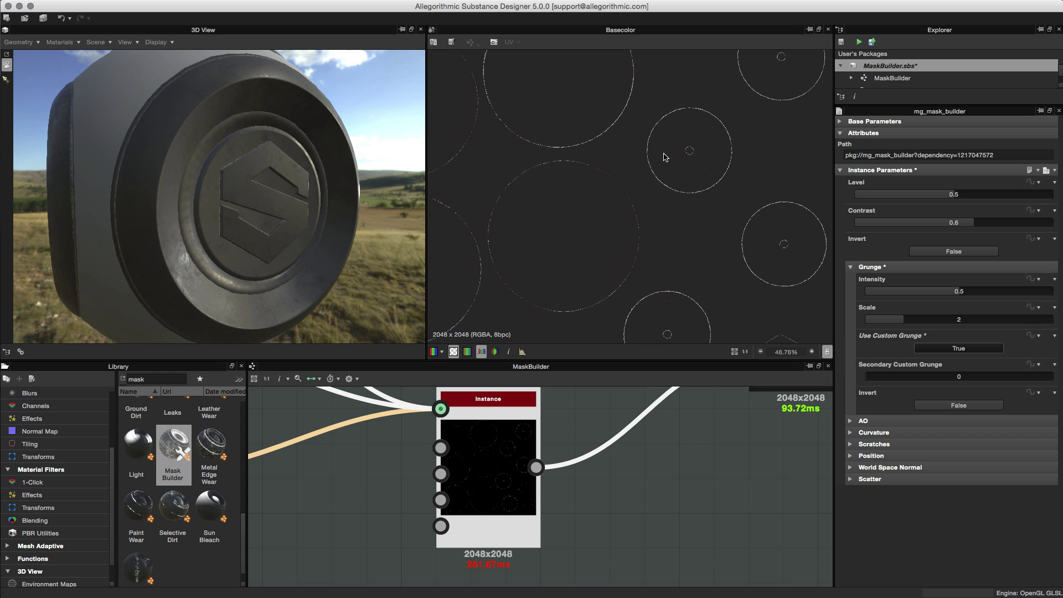
middle_click_drag(555, 538, 603, 415)
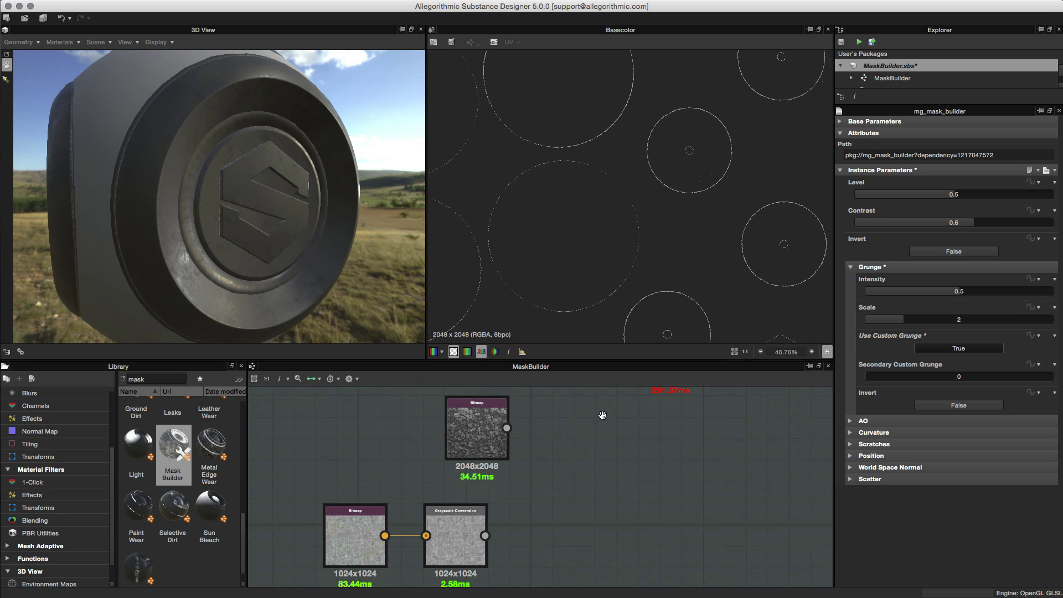
middle_click_drag(596, 496, 547, 527)
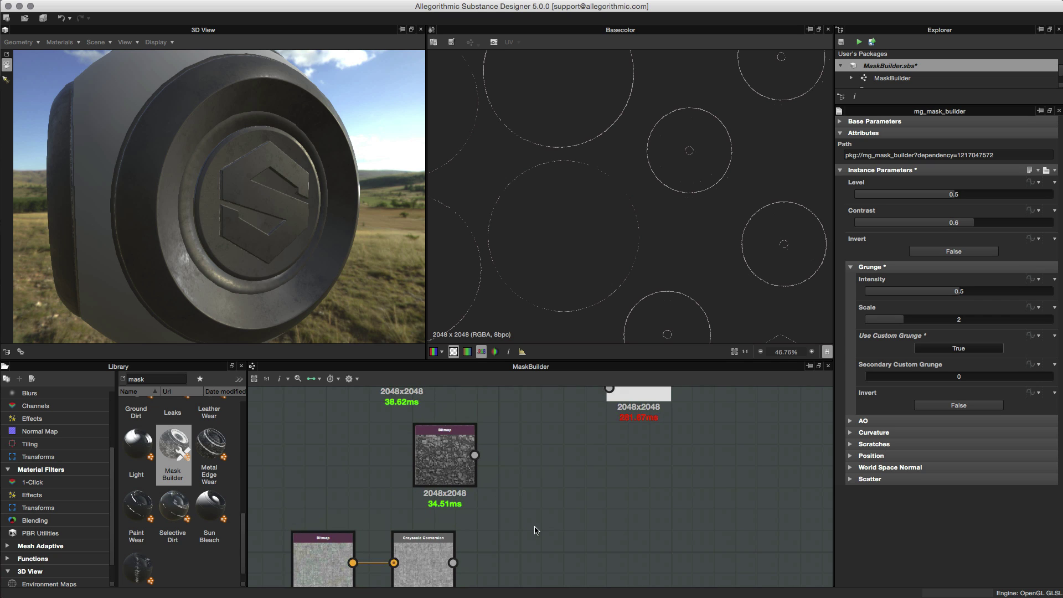
middle_click_drag(587, 497, 564, 554)
left_click_drag(465, 546, 519, 491)
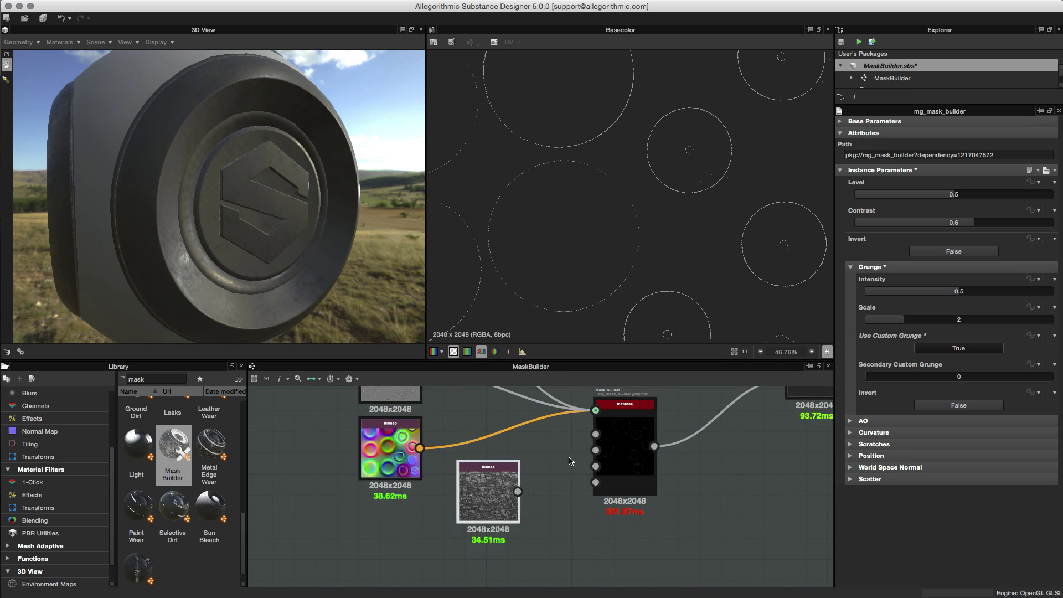
scroll(571, 460, "up", 4)
left_click_drag(395, 555, 547, 440)
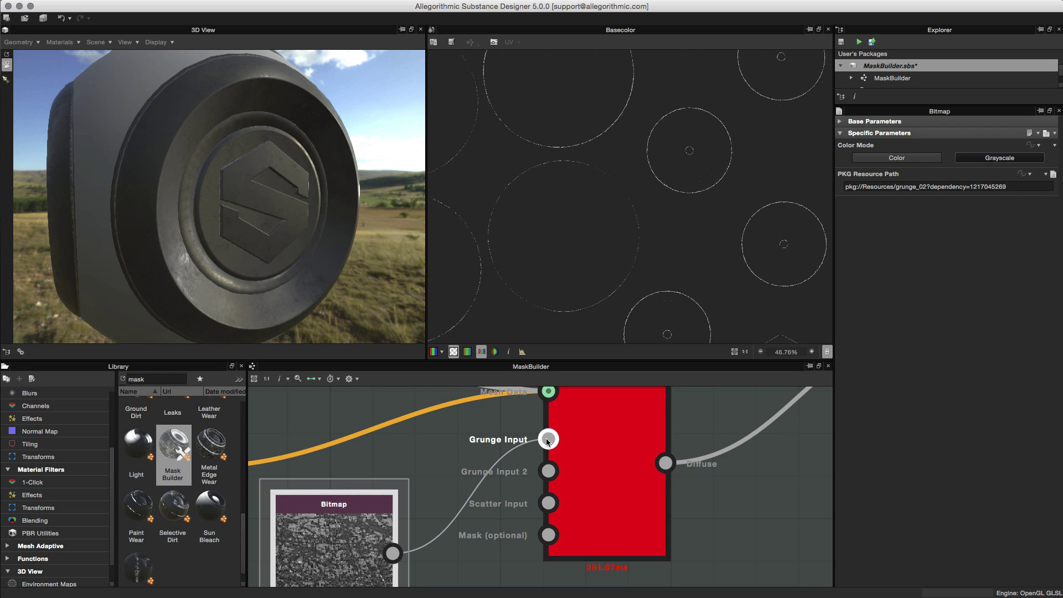
Inspect the custom grunge wear around the circular detail in the base color and show the Mask Builder's parameters
scroll(720, 180, "up", 3)
middle_click_drag(720, 180, 694, 156)
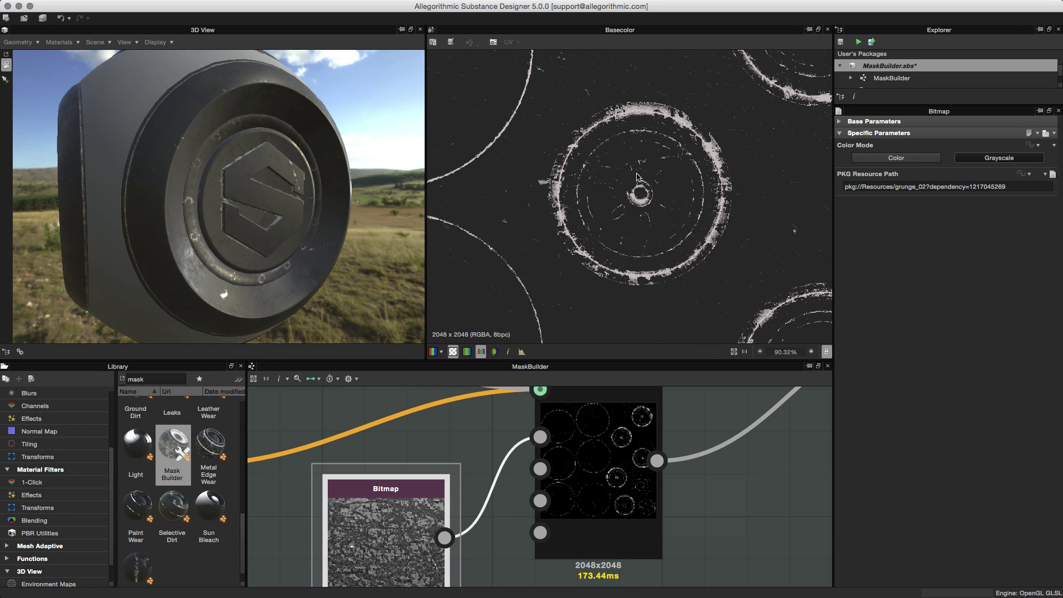
left_click(604, 459)
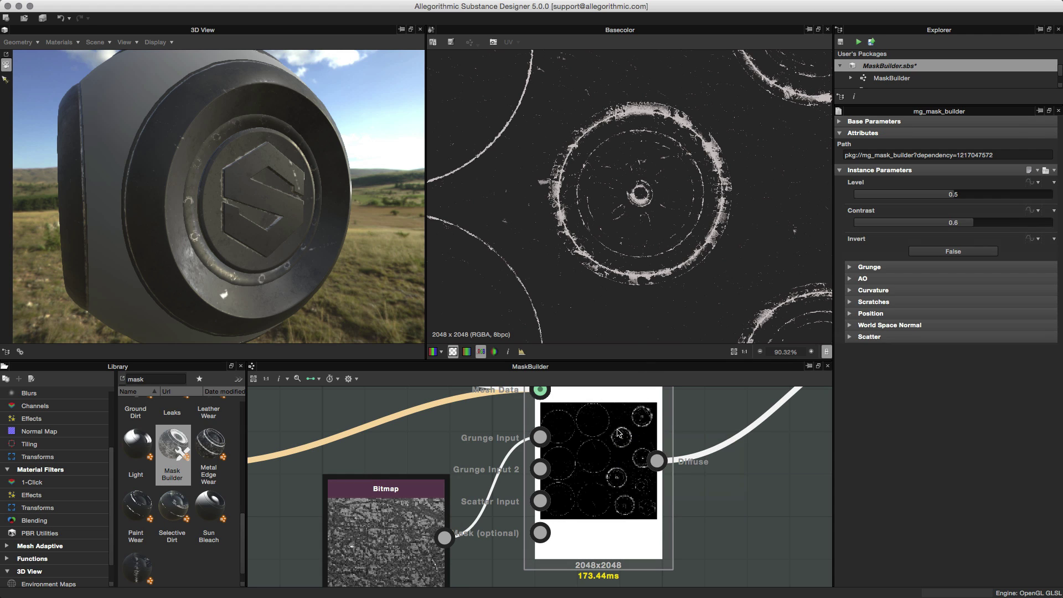